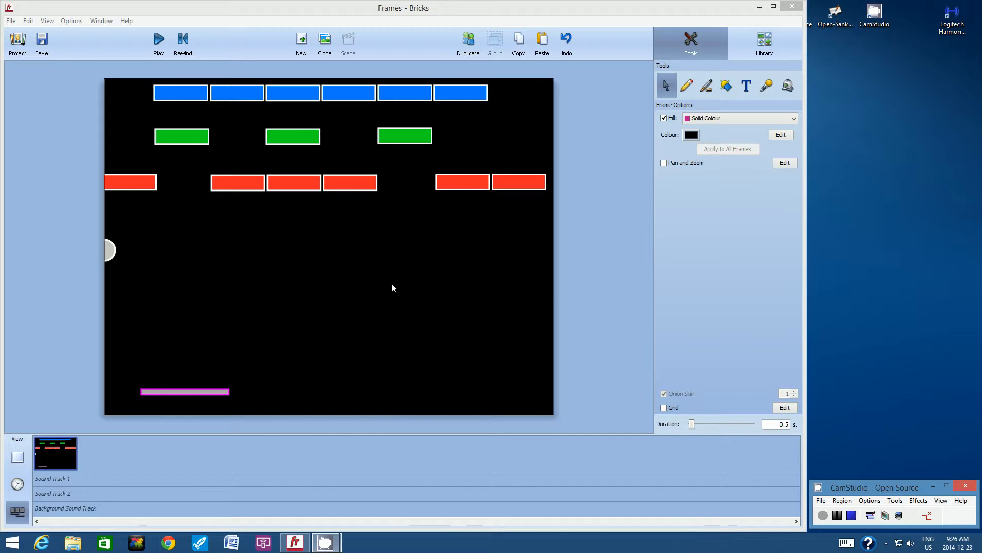
# - Duplicate the first frame and draw a thin white arrow from the ball's centre diagonally down to paddle level, to the right of the paddle
pyautogui.click(446, 282)
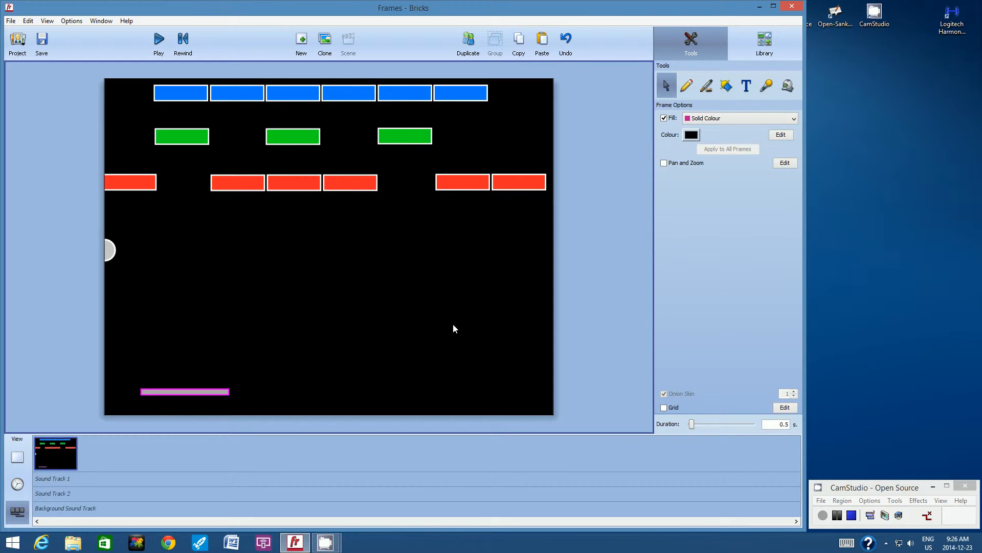
pyautogui.click(468, 42)
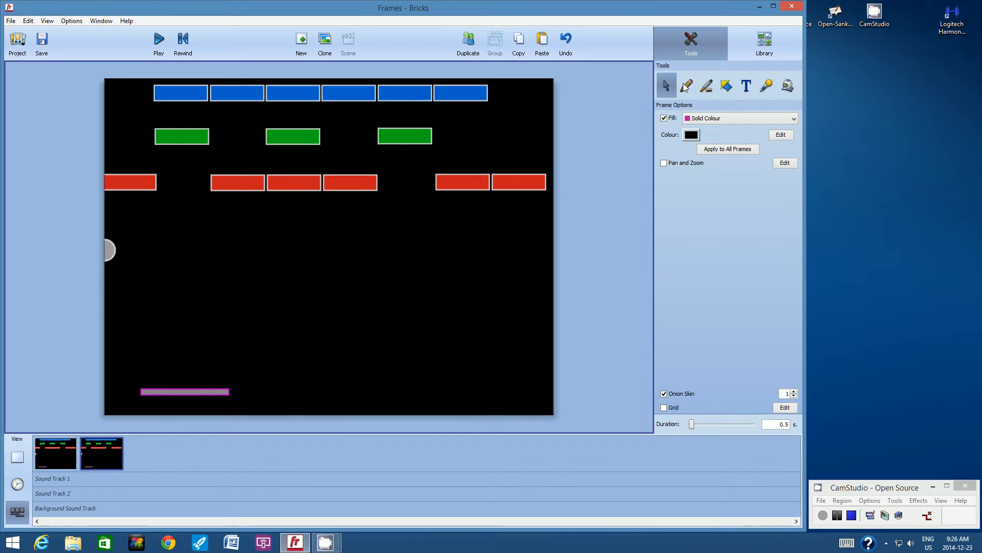
pyautogui.click(728, 85)
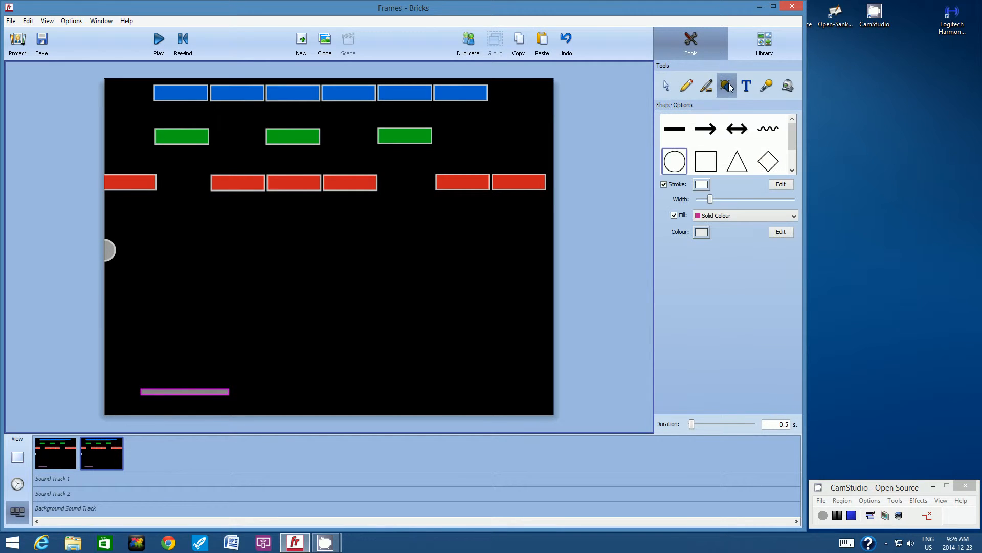
pyautogui.click(711, 132)
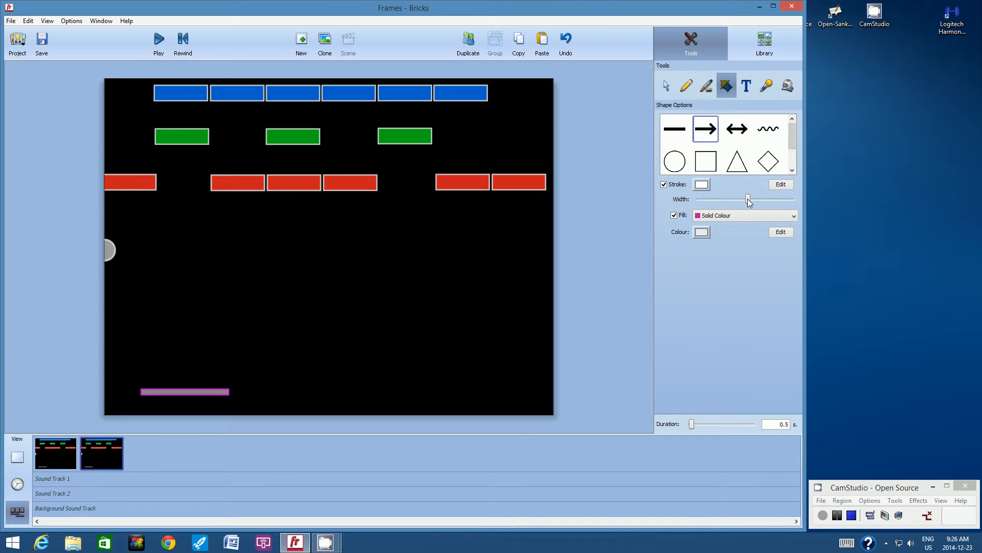
pyautogui.moveTo(749, 201); pyautogui.dragTo(710, 204)
pyautogui.moveTo(108, 250); pyautogui.dragTo(316, 394)
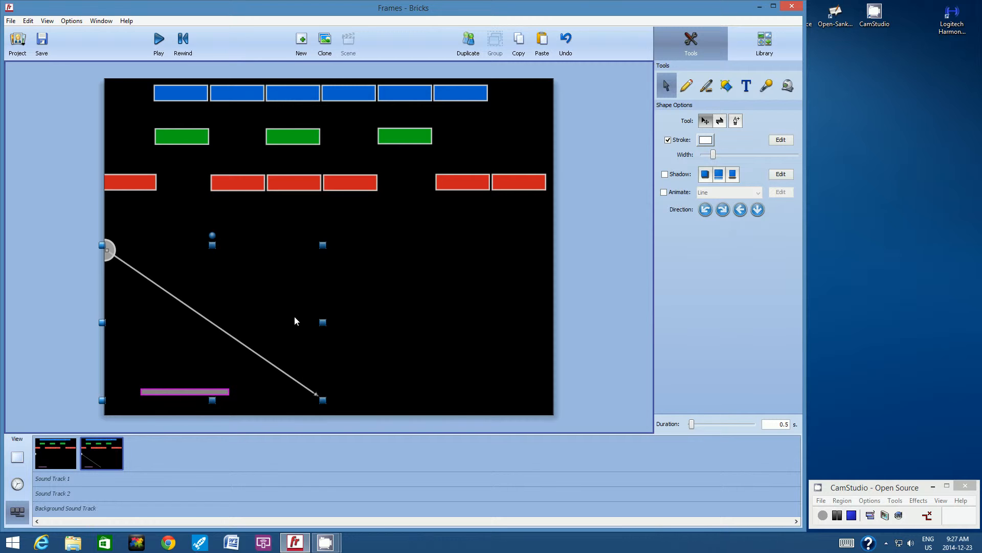
pyautogui.click(171, 229)
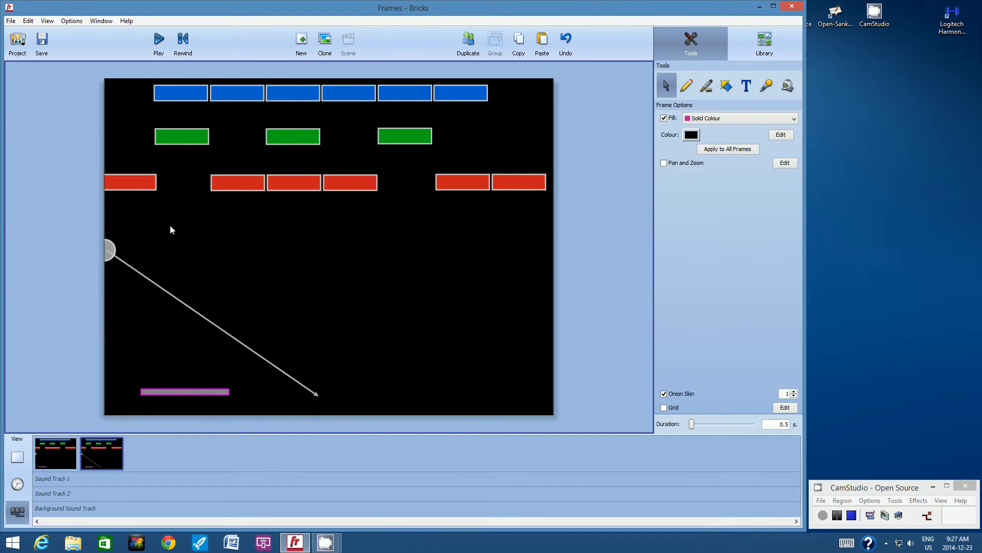
# - In the second frame, move the ball a short distance down the arrow, slightly overlapping its onion-skin ghost
pyautogui.click(50, 22)
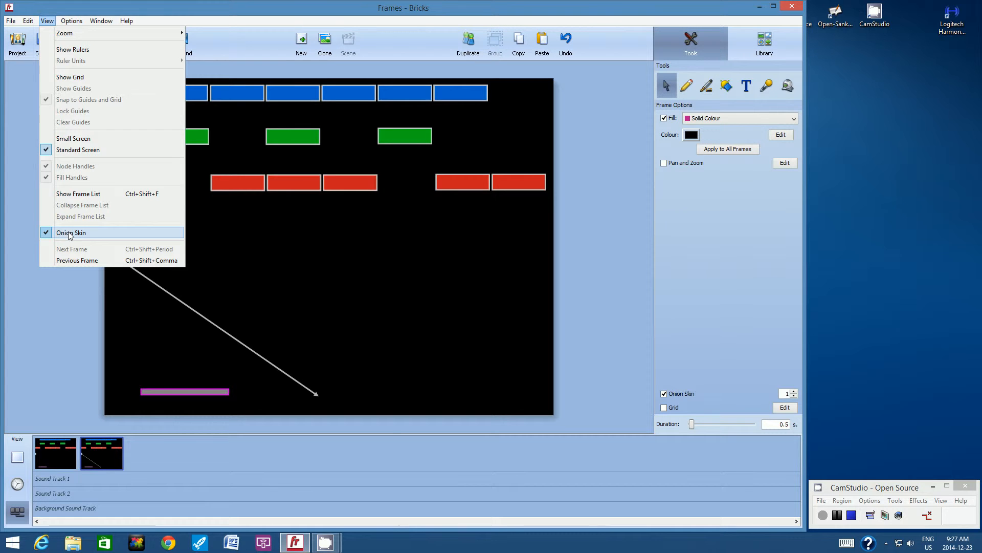
pyautogui.click(53, 277)
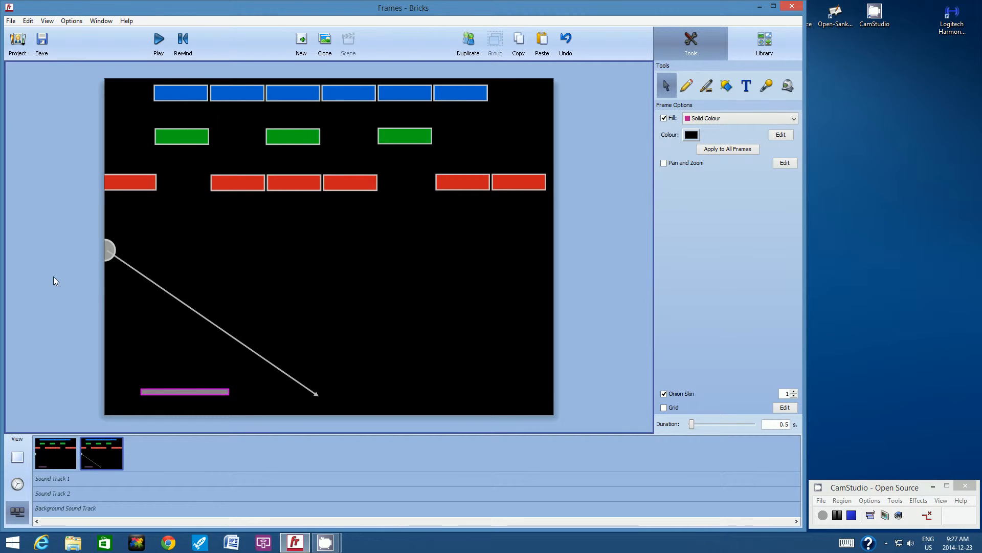
pyautogui.click(121, 251)
pyautogui.moveTo(121, 250); pyautogui.dragTo(126, 252)
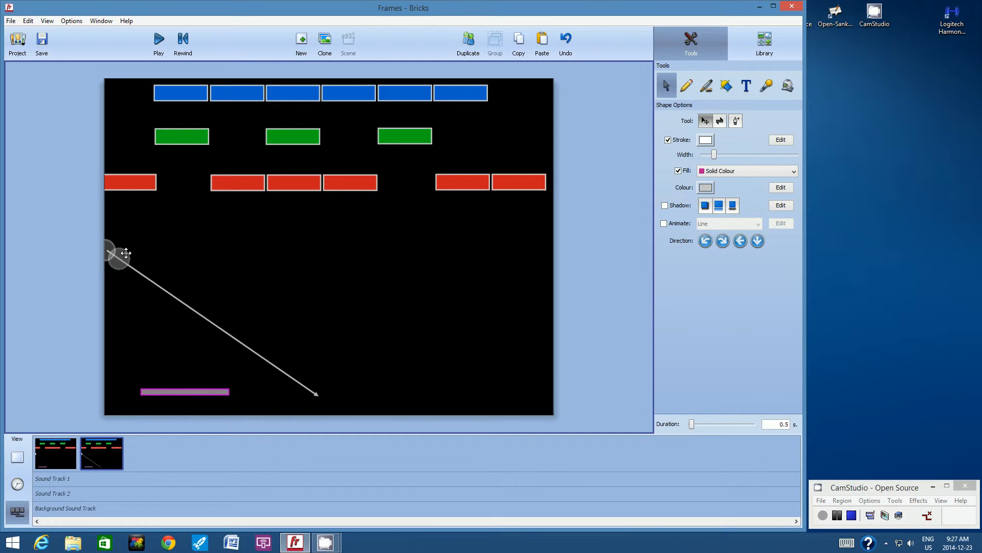
pyautogui.moveTo(126, 252); pyautogui.dragTo(126, 253)
pyautogui.click(190, 247)
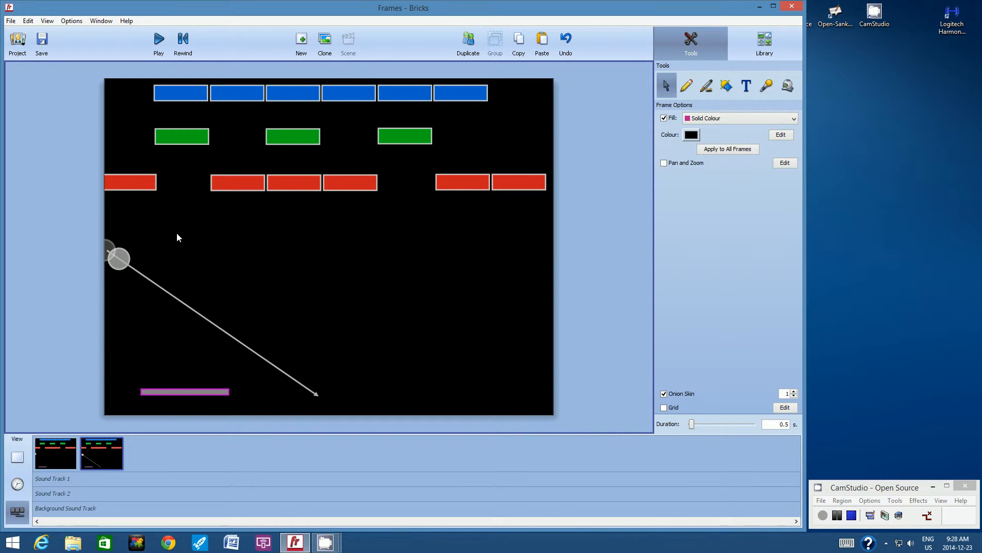
# - Add the third and fourth frames by duplication, moving the ball a small, even distance further along the arrow in each
pyautogui.click(467, 48)
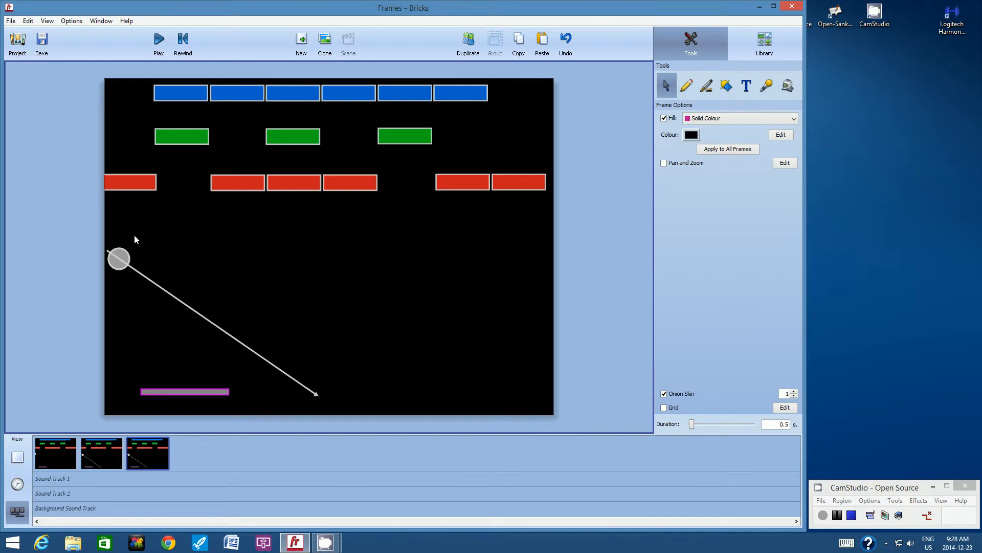
pyautogui.moveTo(126, 257); pyautogui.dragTo(138, 263)
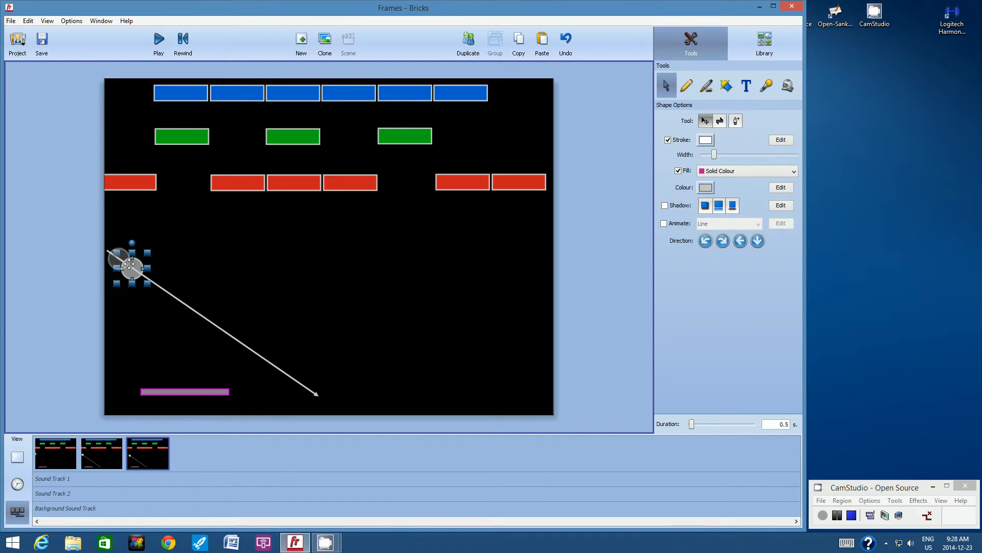
pyautogui.click(184, 247)
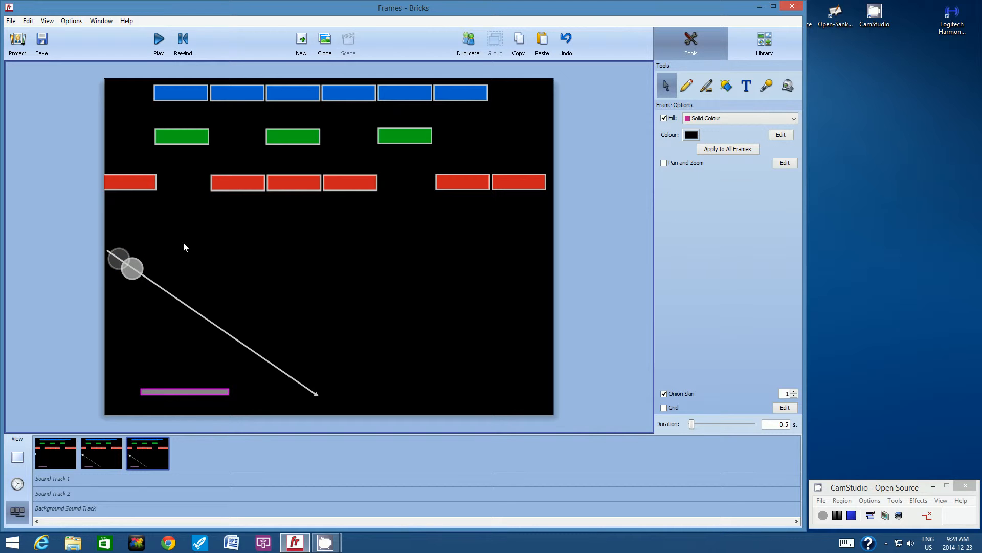
pyautogui.click(466, 42)
pyautogui.click(139, 266)
pyautogui.moveTo(139, 266); pyautogui.dragTo(148, 274)
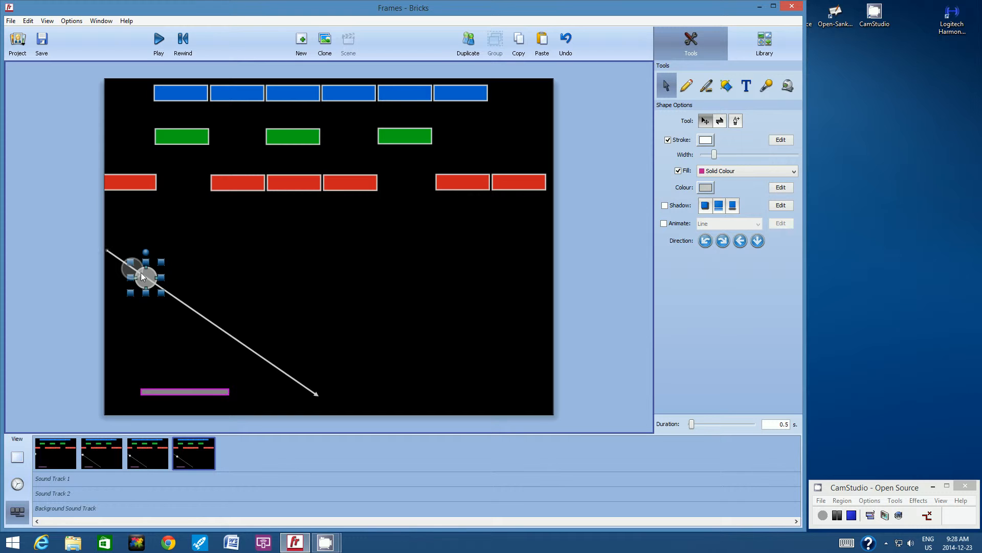
pyautogui.click(242, 256)
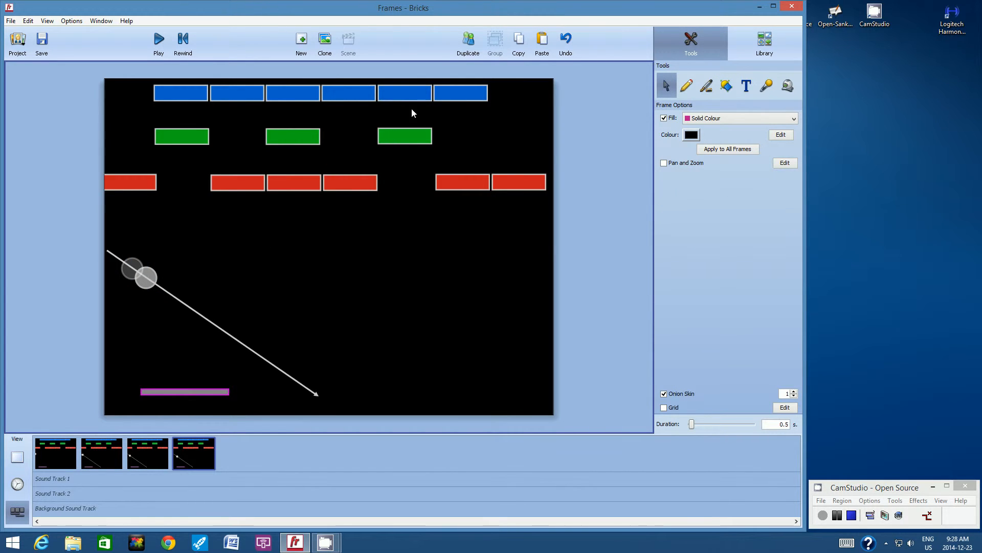
# - Create the fifth and sixth frames as duplicates, advancing the ball along the arrow so it slightly overlaps its previous position each time
pyautogui.click(468, 40)
pyautogui.click(154, 276)
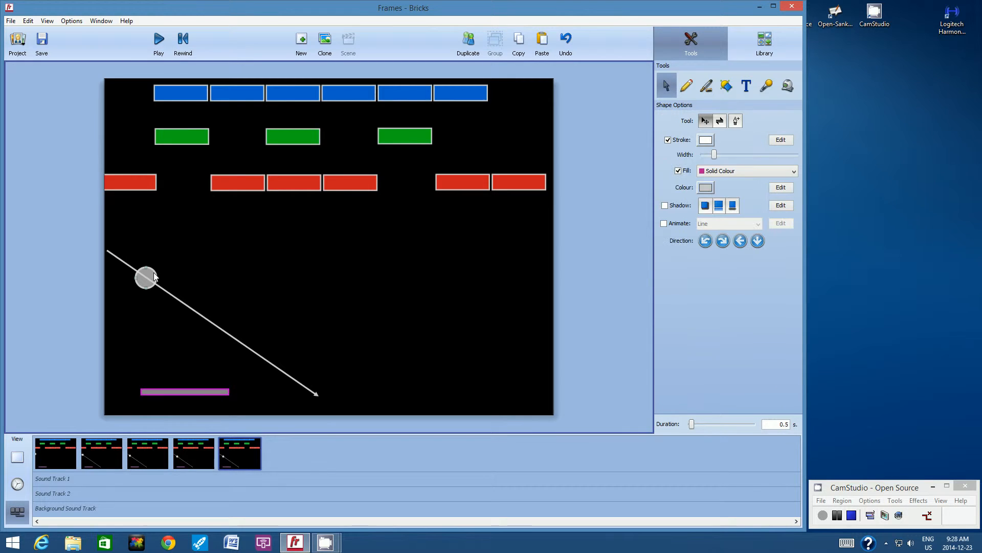
pyautogui.moveTo(153, 276); pyautogui.dragTo(167, 285)
pyautogui.moveTo(163, 286); pyautogui.dragTo(164, 285)
pyautogui.click(194, 256)
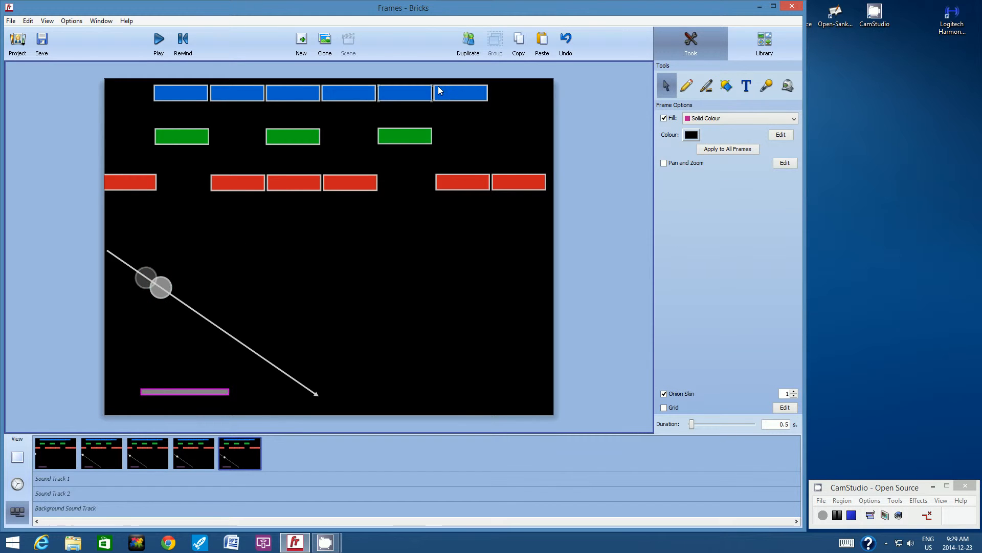
pyautogui.click(468, 45)
pyautogui.moveTo(168, 290); pyautogui.dragTo(182, 295)
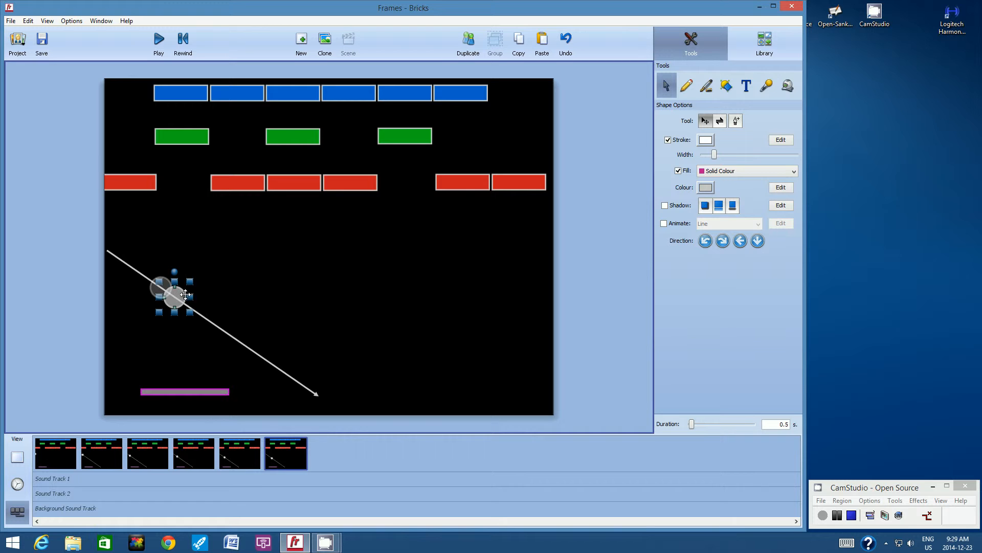
pyautogui.click(227, 278)
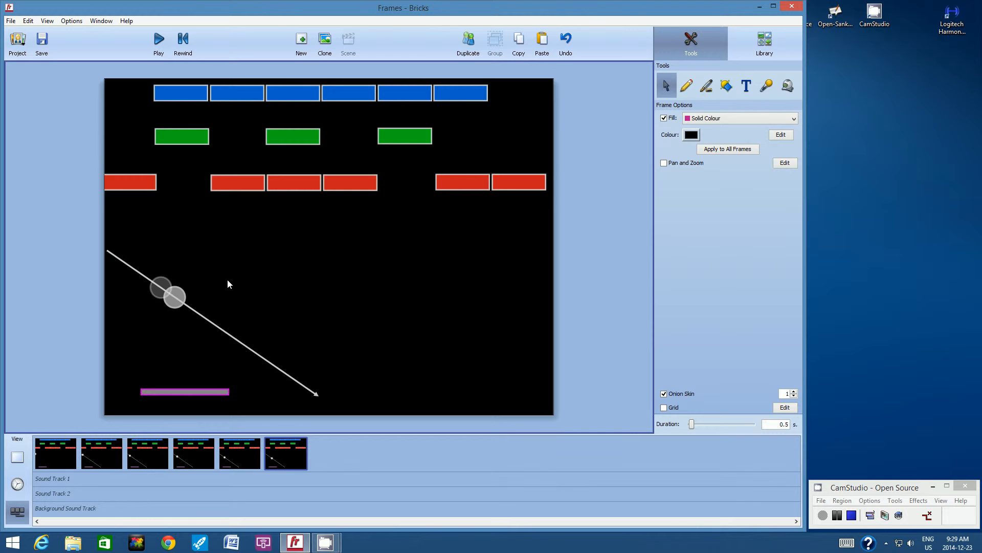
# - Duplicate the frame twice to make frames seven and eight, shifting the ball evenly down the arrow in each
pyautogui.click(469, 41)
pyautogui.moveTo(184, 293); pyautogui.dragTo(196, 306)
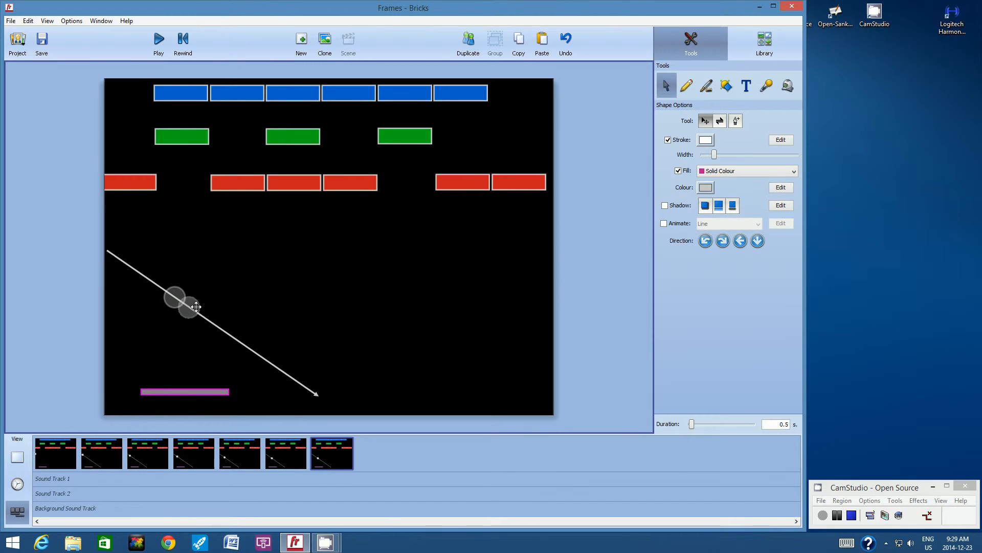
pyautogui.click(230, 280)
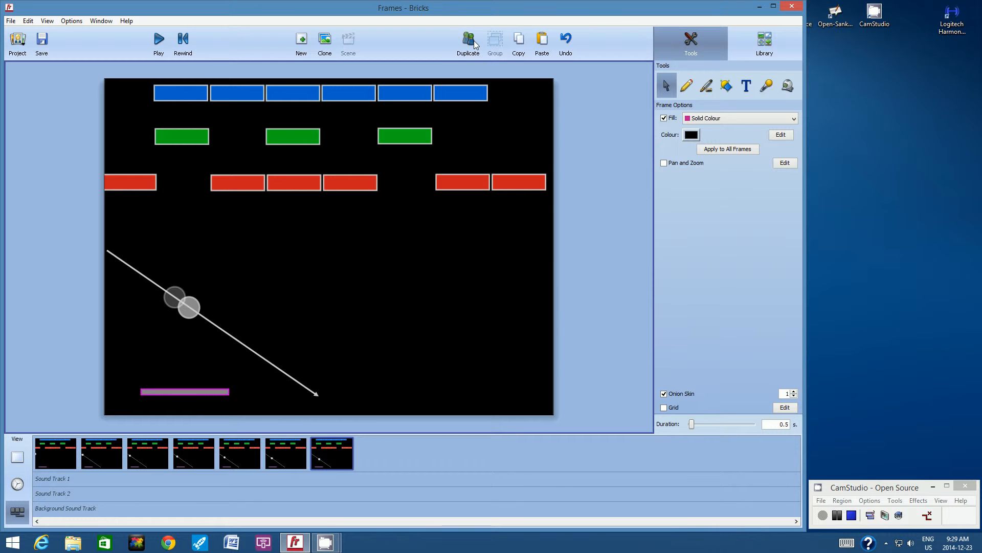
pyautogui.hotkey('ctrl', 'd')
pyautogui.moveTo(199, 305); pyautogui.dragTo(204, 312)
pyautogui.click(245, 283)
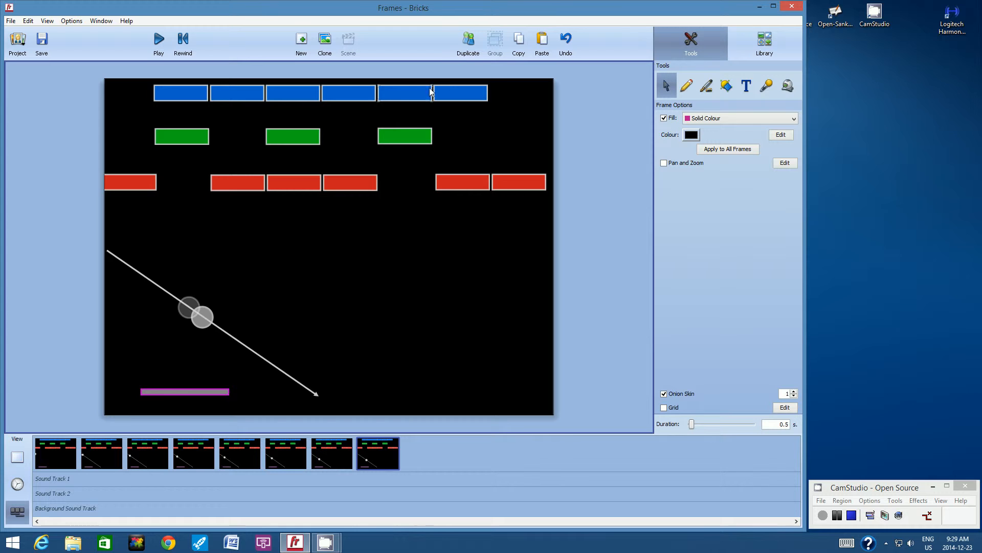
# - Make frames nine and ten by duplication, moving the ball further down the arrow by the same spacing in each
pyautogui.click(468, 41)
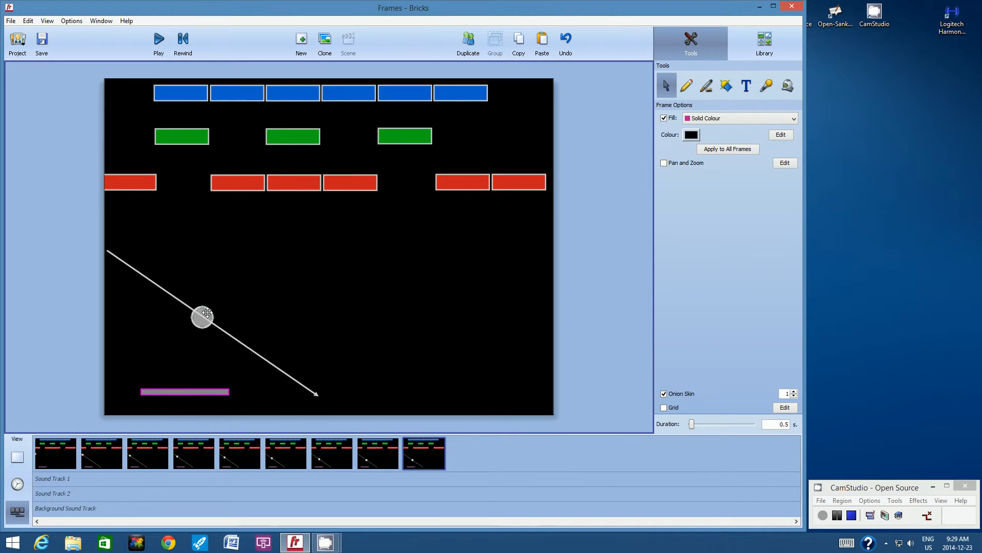
pyautogui.moveTo(212, 323); pyautogui.dragTo(234, 329)
pyautogui.click(247, 295)
pyautogui.click(468, 41)
pyautogui.click(266, 296)
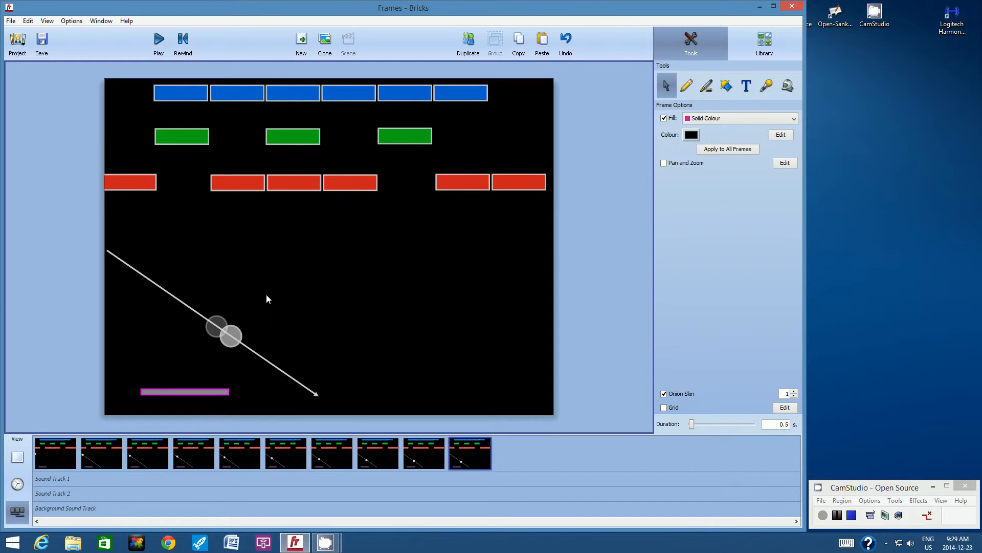
# - Add frames eleven and twelve as duplicates, with the ball one even increment further along the arrow in each
pyautogui.click(468, 41)
pyautogui.moveTo(240, 328); pyautogui.dragTo(245, 346)
pyautogui.click(280, 290)
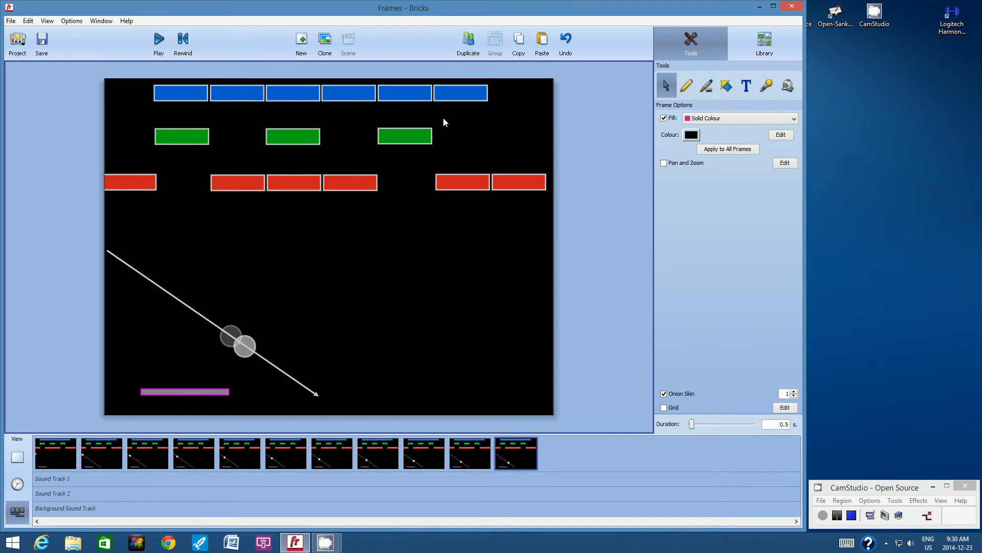
pyautogui.click(467, 41)
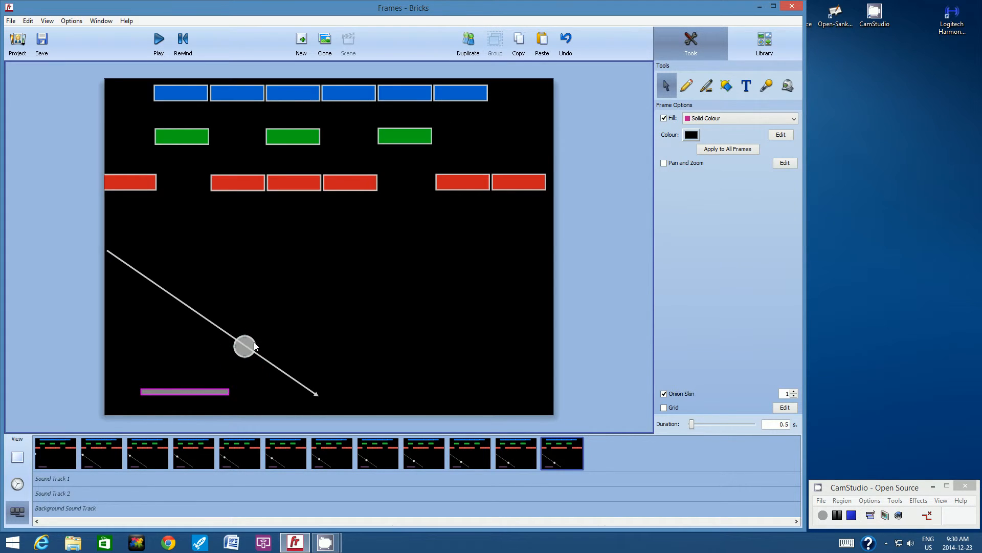
pyautogui.moveTo(256, 345); pyautogui.dragTo(269, 353)
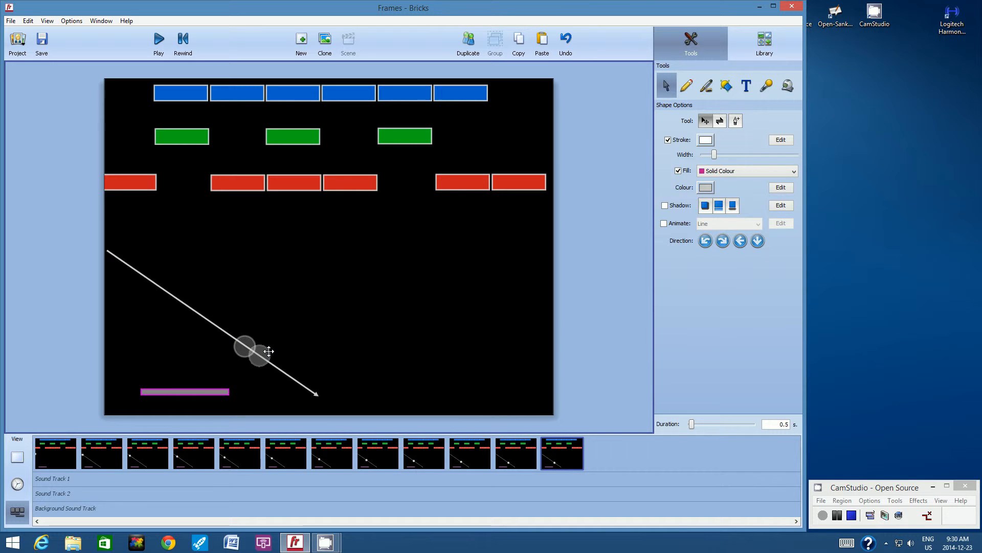
pyautogui.click(352, 221)
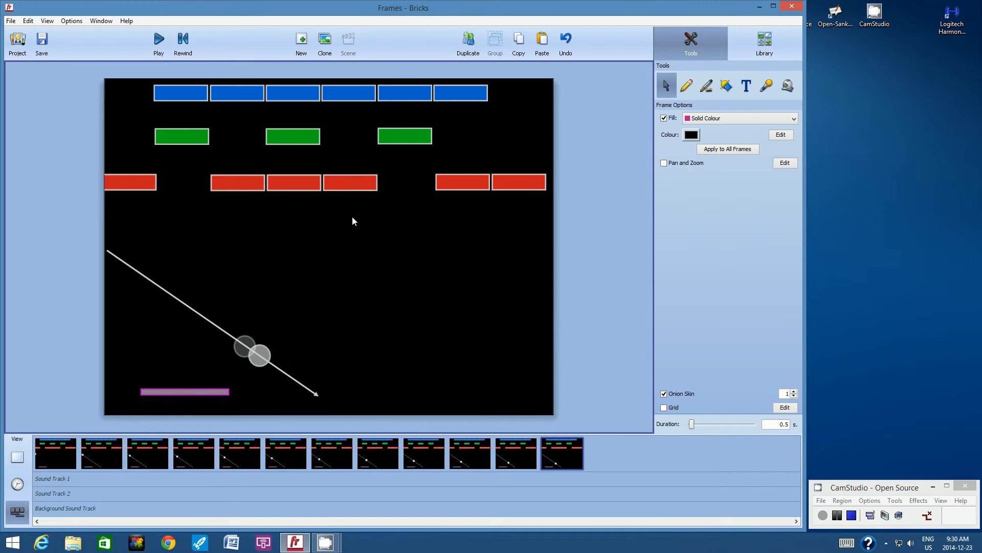
# - Duplicate frame twelve, move the ball one more increment down the arrow in the new frame, and save the project
pyautogui.click(468, 45)
pyautogui.moveTo(264, 352); pyautogui.dragTo(278, 362)
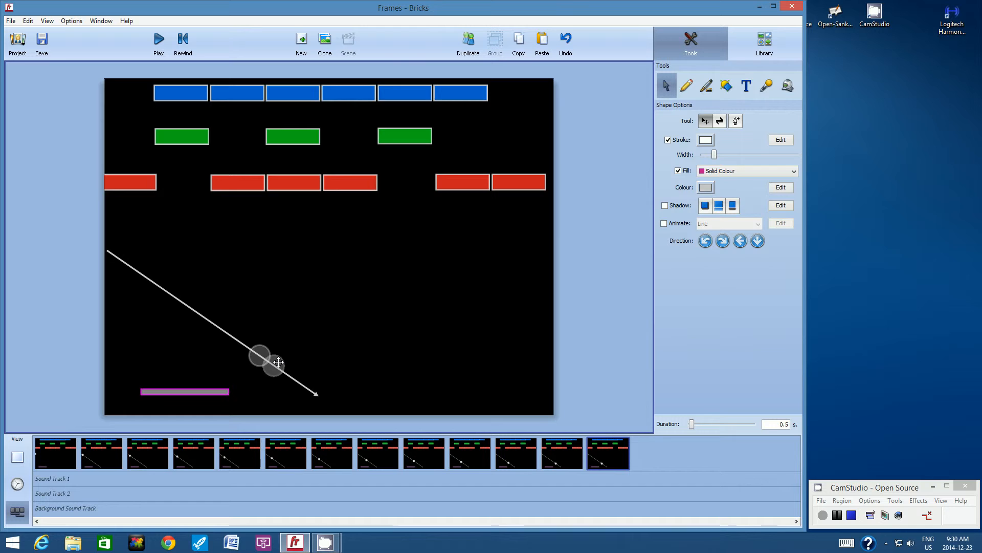
pyautogui.click(319, 319)
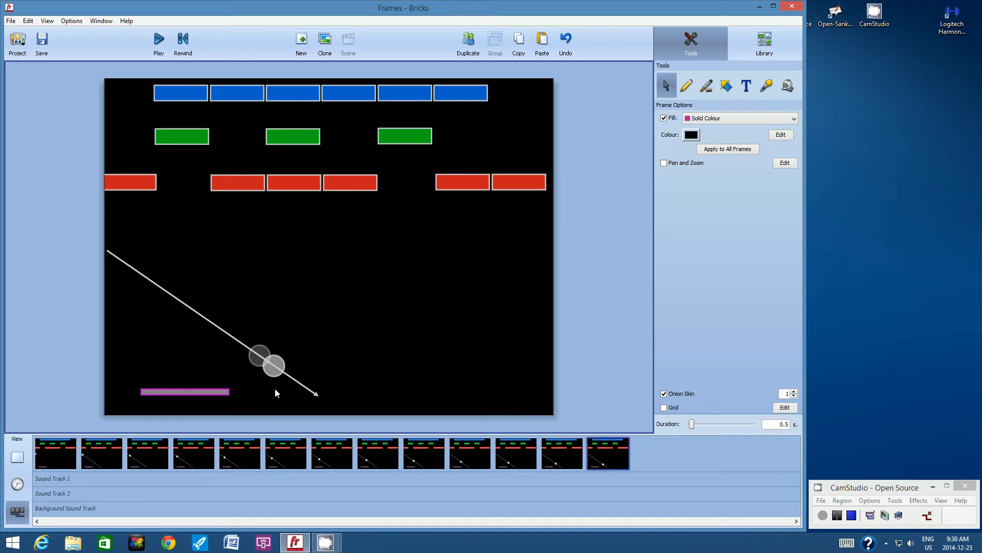
pyautogui.click(40, 38)
# - Review the first five frames one after another to examine how the ball progresses along the arrow
pyautogui.click(45, 454)
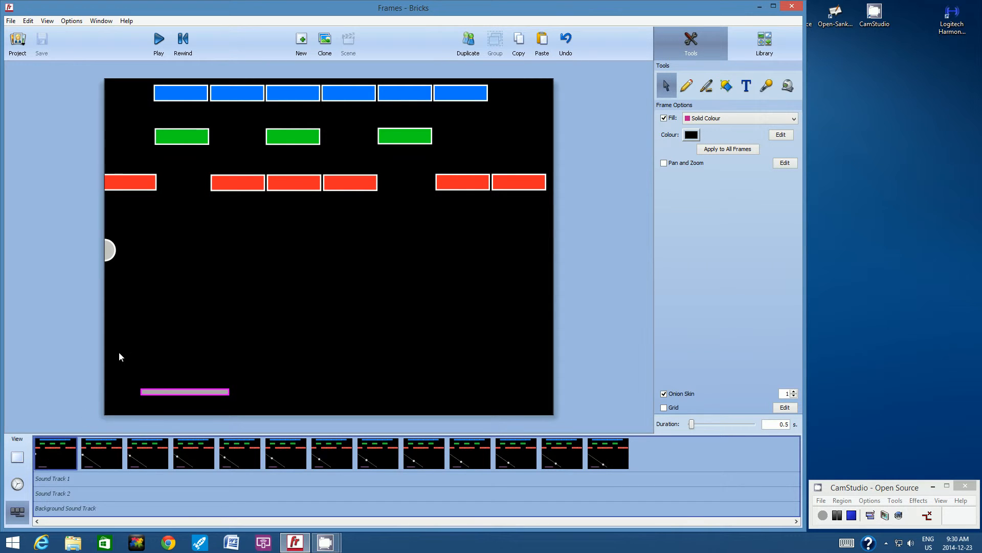
pyautogui.click(112, 450)
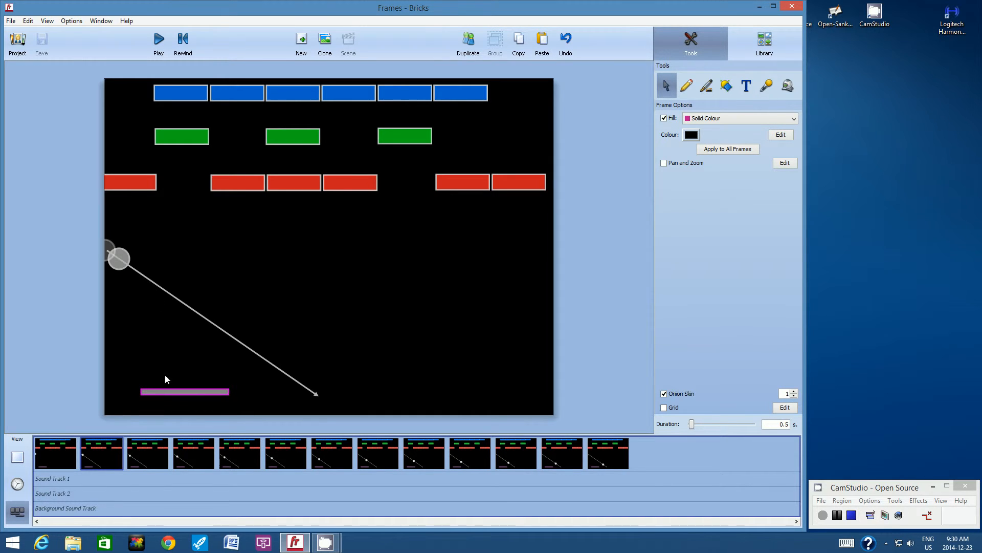
pyautogui.click(158, 454)
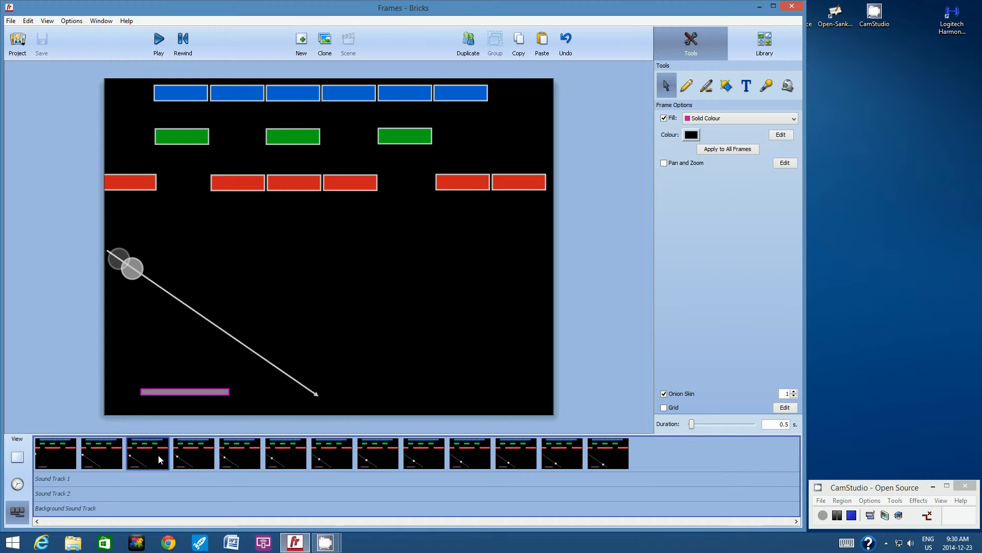
pyautogui.click(195, 445)
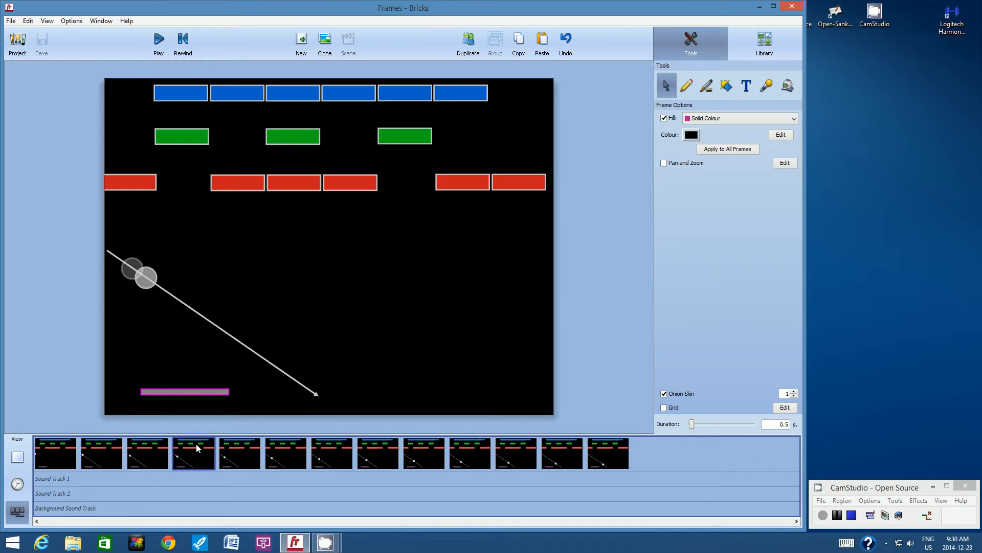
pyautogui.click(246, 452)
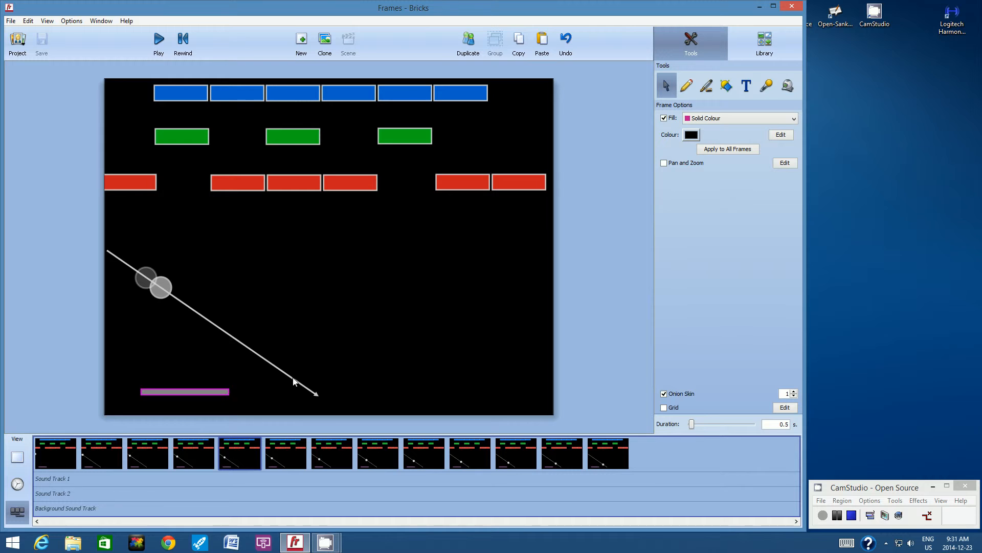
# - Shift the paddle slightly right in frame five and one more equal increment in frame six, relative to the preceding frame's onion-skin ghost
pyautogui.click(217, 393)
pyautogui.click(212, 391)
pyautogui.moveTo(211, 390); pyautogui.dragTo(228, 391)
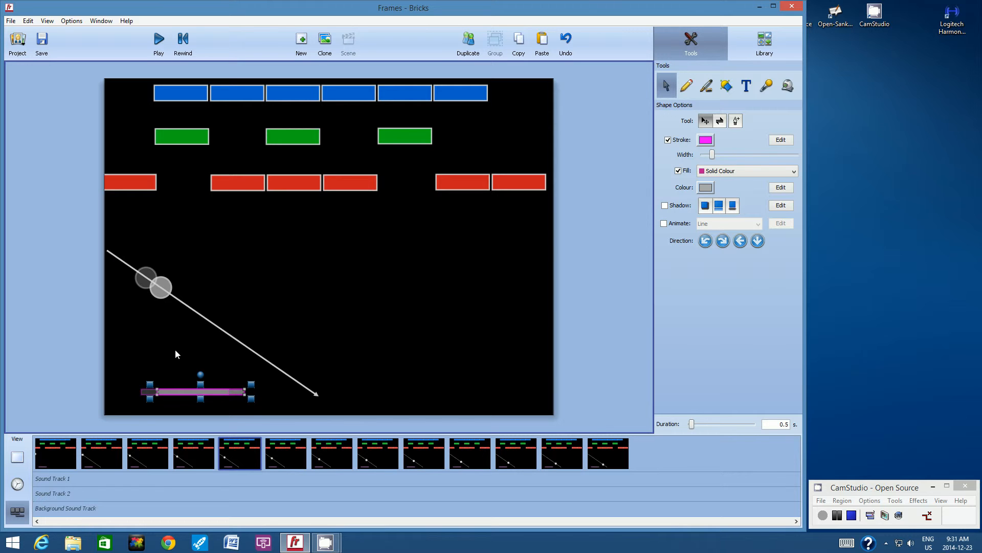
pyautogui.click(282, 454)
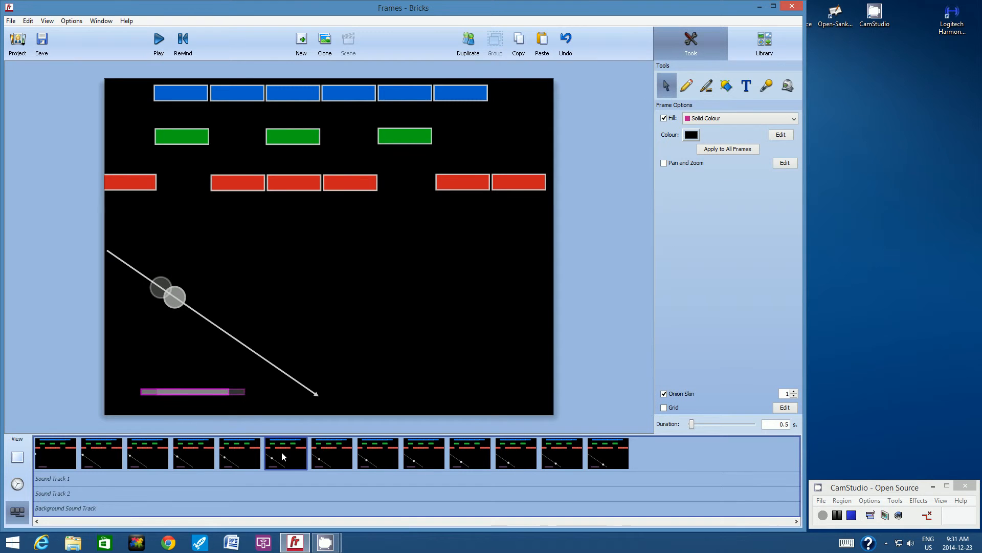
pyautogui.moveTo(198, 392); pyautogui.dragTo(218, 392)
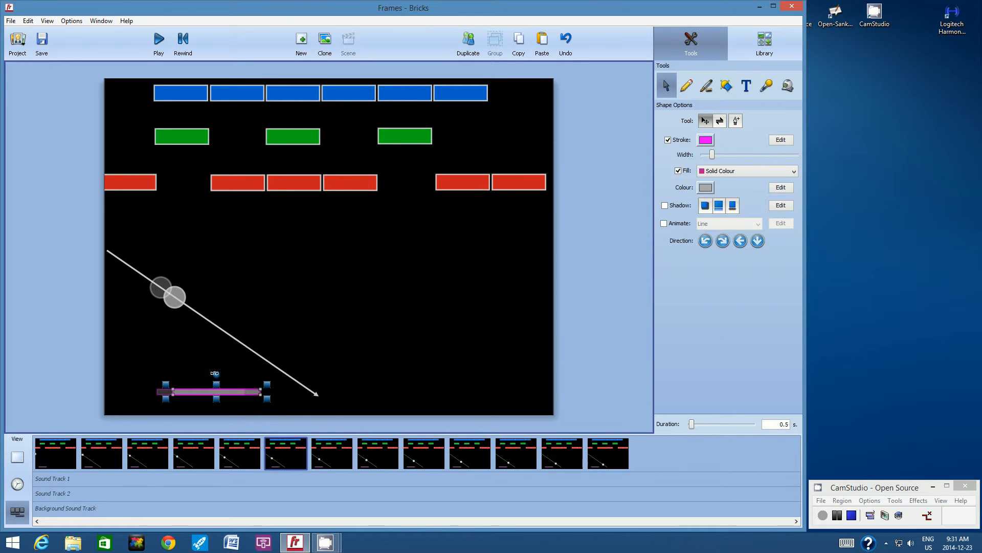
# - Move the paddle right in frames seven, eight and nine, placing it a small increment beyond the previous frame's ghost each time
pyautogui.click(330, 449)
pyautogui.moveTo(194, 393); pyautogui.dragTo(240, 392)
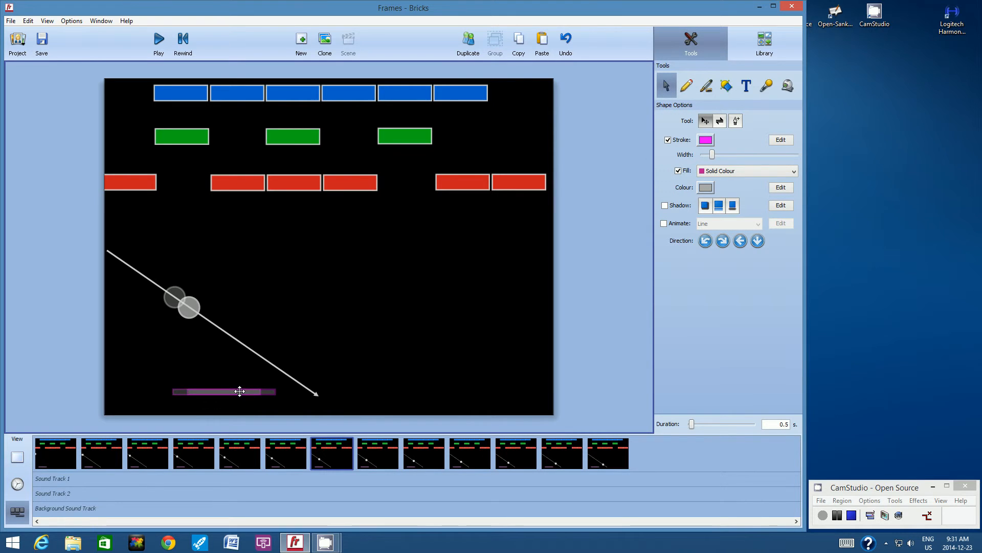
pyautogui.click(379, 452)
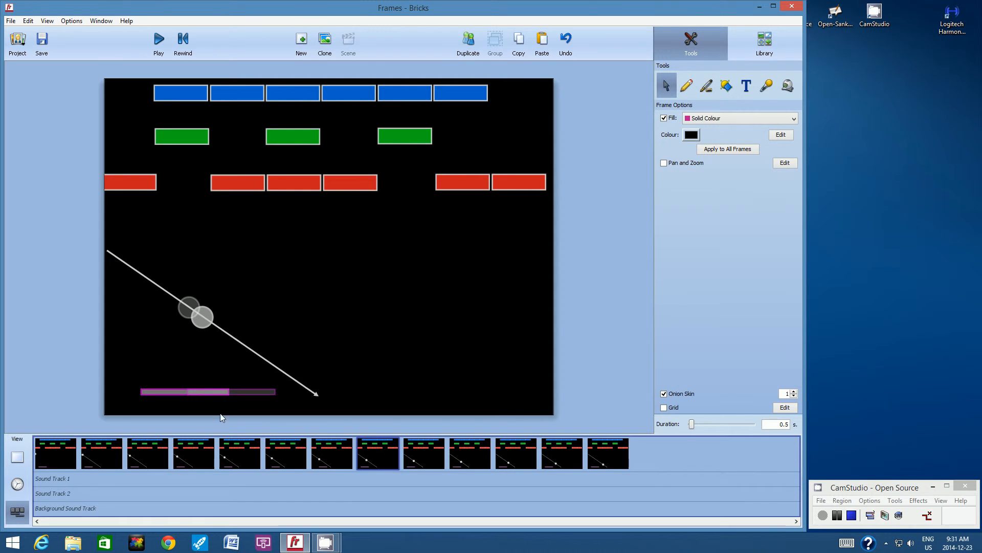
pyautogui.moveTo(182, 390); pyautogui.dragTo(249, 392)
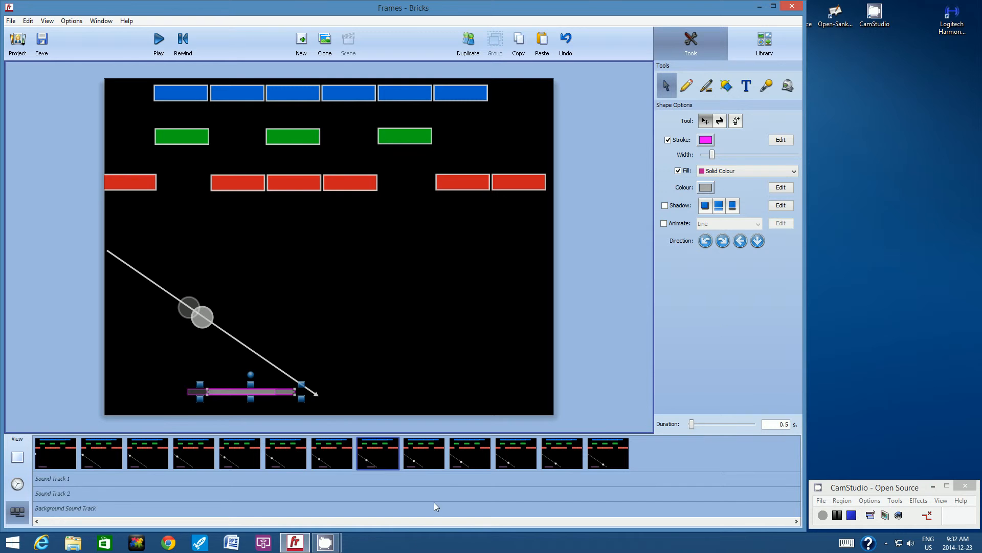
pyautogui.click(423, 449)
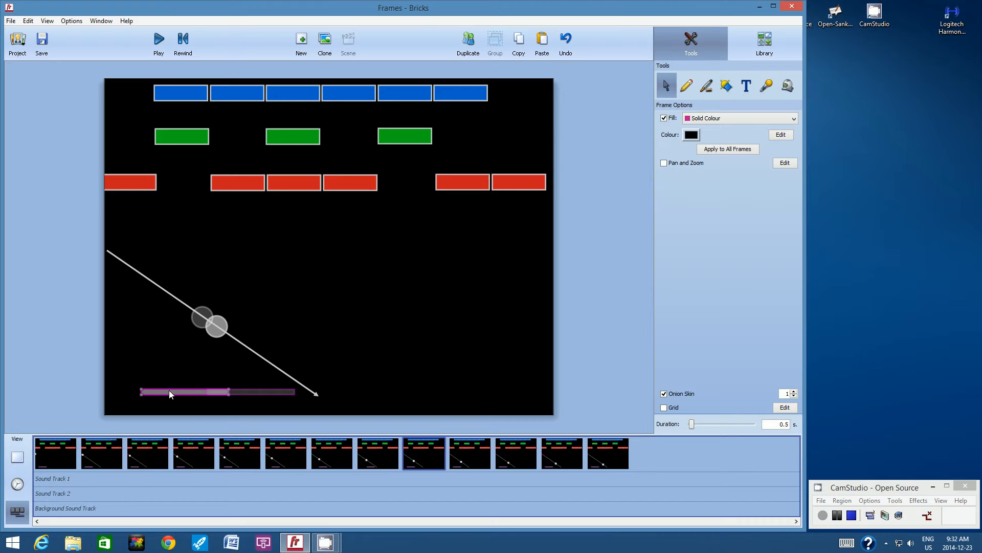
pyautogui.moveTo(170, 392); pyautogui.dragTo(251, 391)
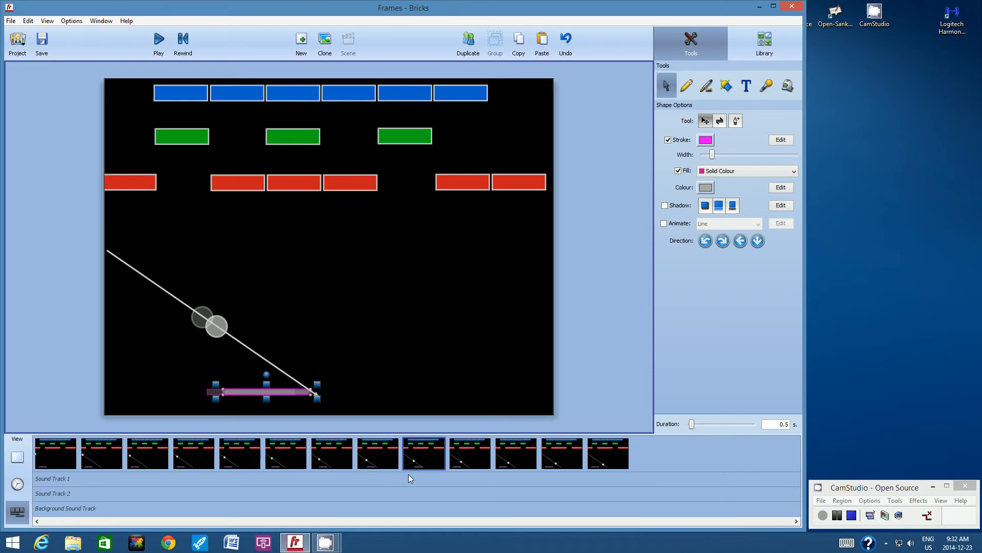
# - Continue the paddle's rightward motion in frames ten through thirteen, offsetting it one small increment from the previous frame's ghost in each
pyautogui.click(473, 449)
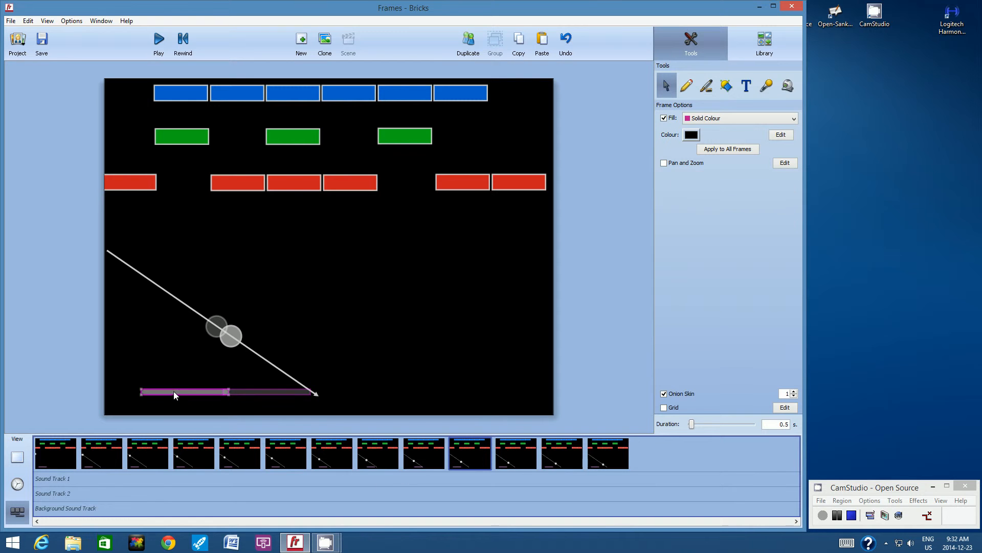
pyautogui.moveTo(174, 391); pyautogui.dragTo(330, 393)
pyautogui.click(514, 453)
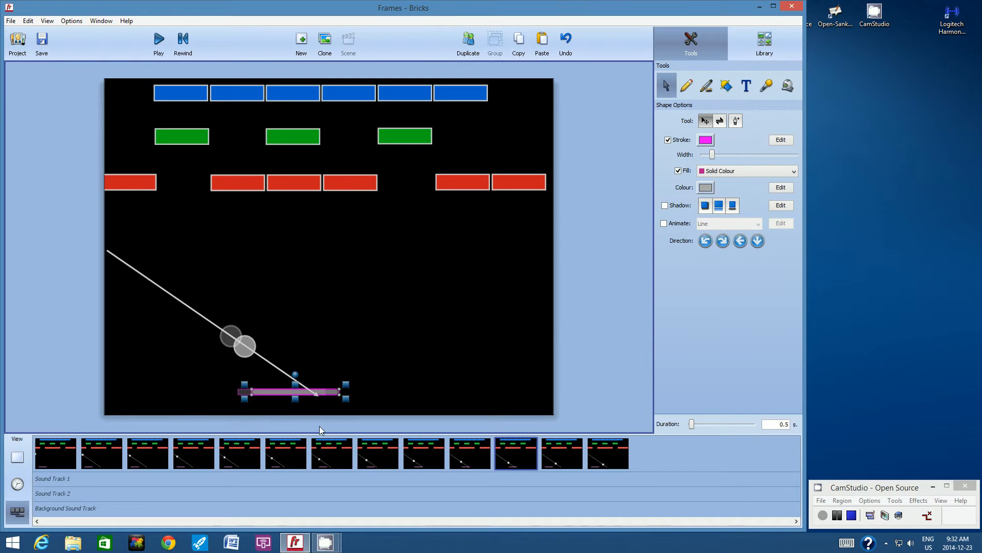
pyautogui.click(558, 451)
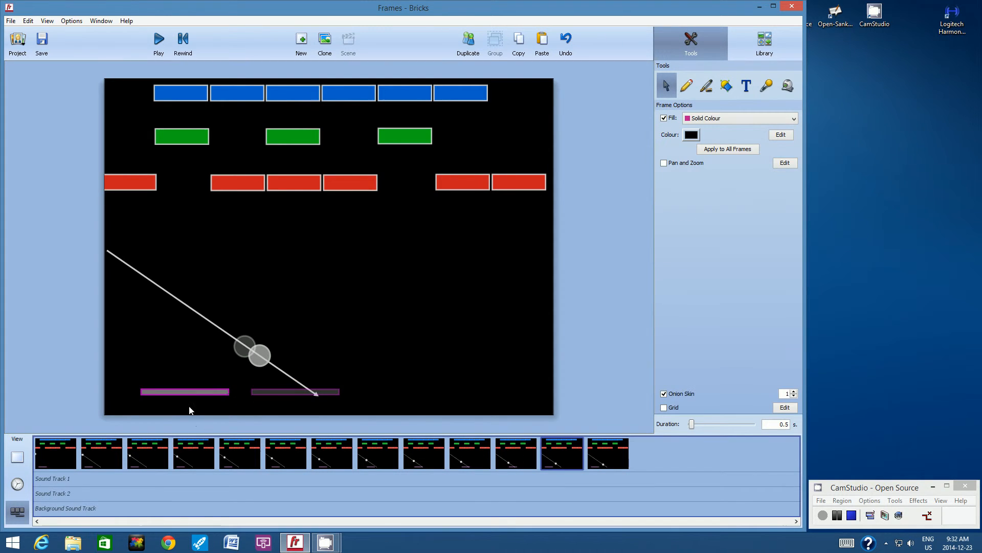
pyautogui.moveTo(197, 392); pyautogui.dragTo(324, 391)
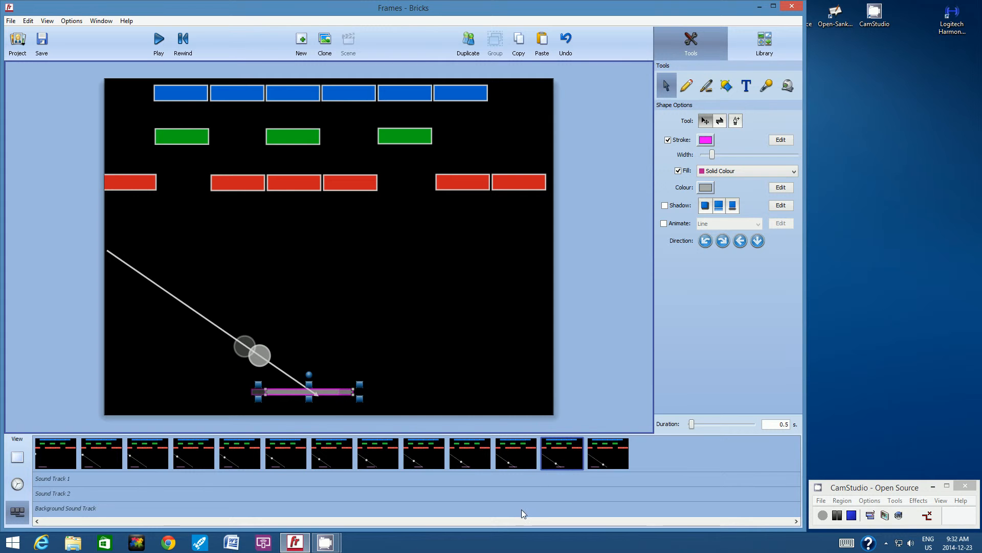
pyautogui.click(596, 457)
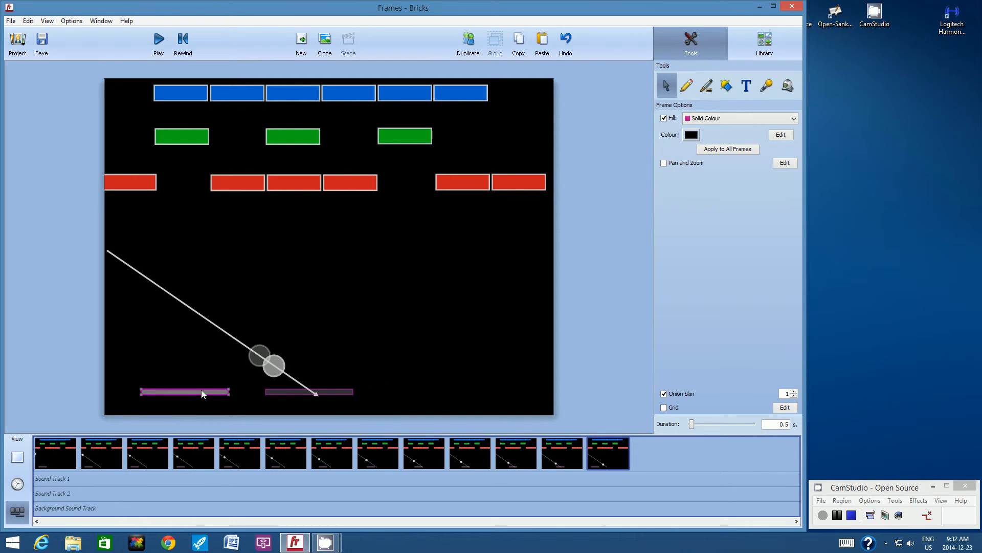
pyautogui.moveTo(202, 390); pyautogui.dragTo(340, 390)
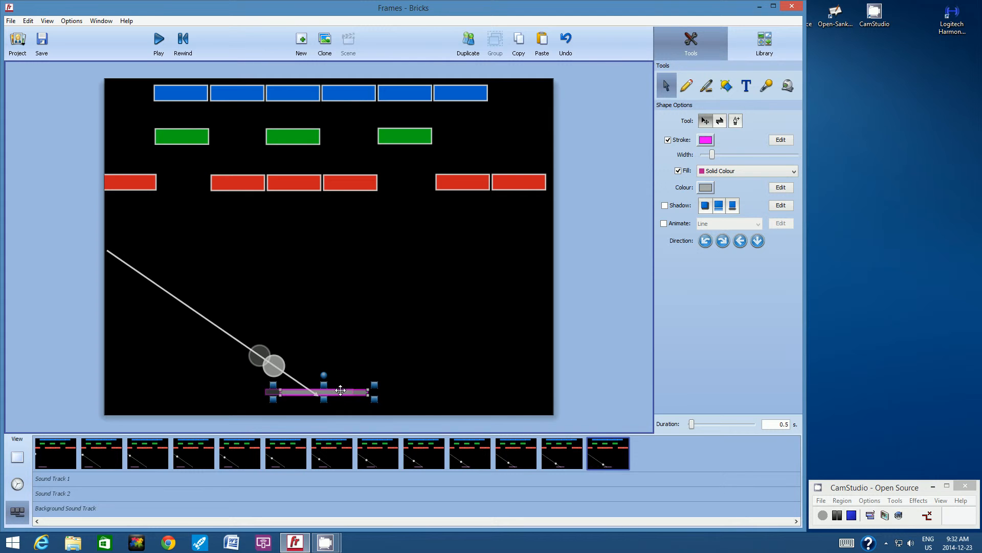
pyautogui.click(316, 328)
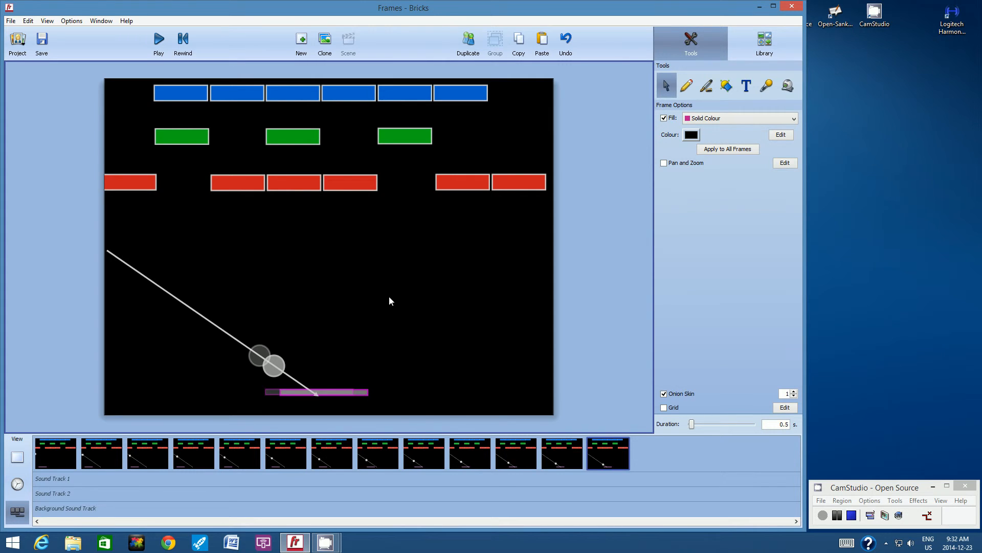
# - Duplicate frame thirteen and move the ball down the arrow in the new frame until it touches the paddle
pyautogui.click(468, 45)
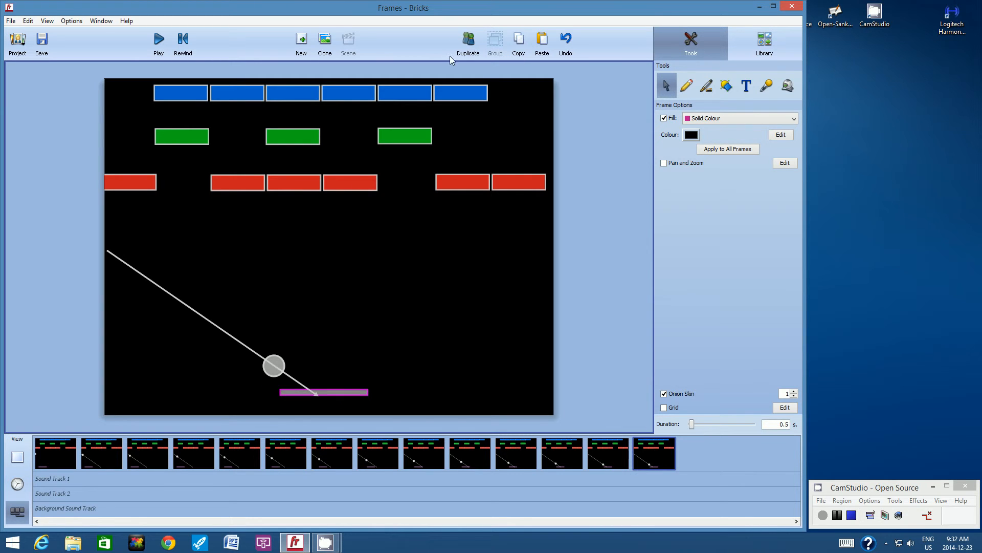
pyautogui.moveTo(281, 358); pyautogui.dragTo(298, 371)
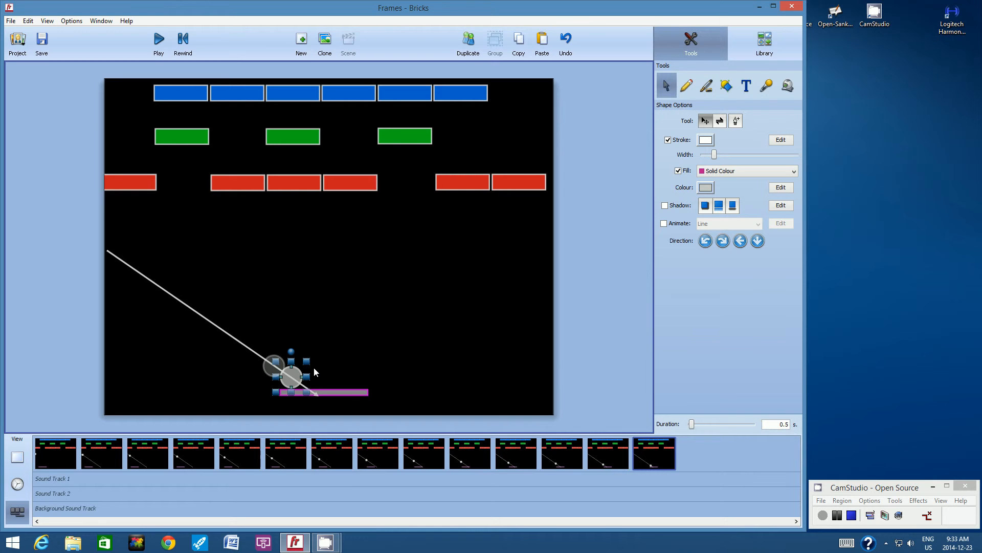
pyautogui.click(376, 331)
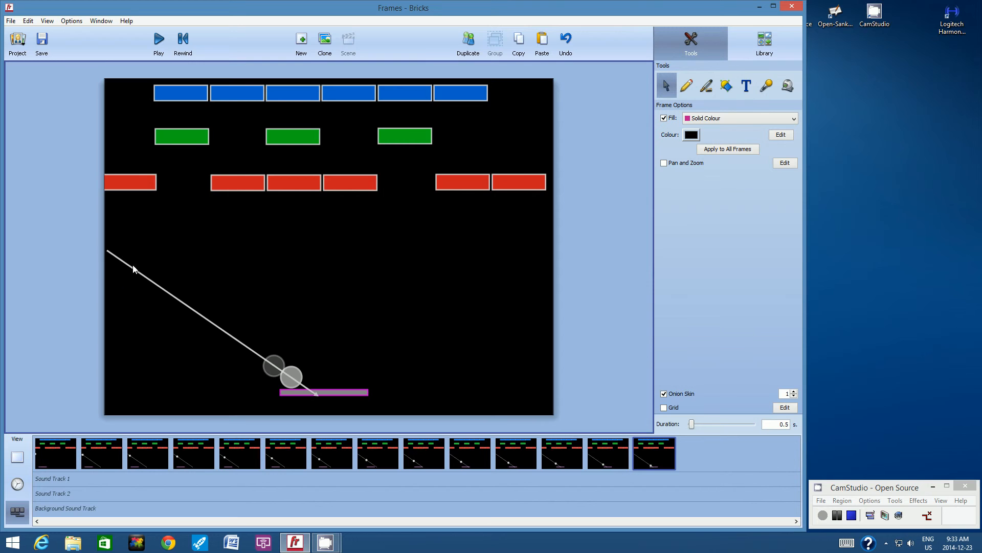
# - Draw a thin white arrow in frame fourteen from the ball's centre up to the underside of the second red brick from the right
pyautogui.click(298, 380)
pyautogui.click(732, 87)
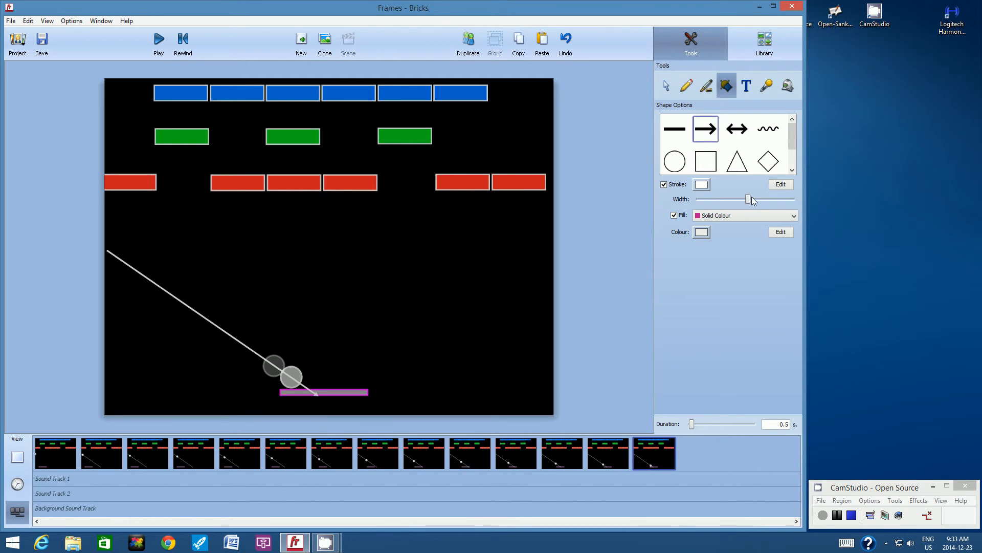
pyautogui.moveTo(748, 200); pyautogui.dragTo(706, 201)
pyautogui.moveTo(291, 377)
pyautogui.mouseDown()
pyautogui.moveTo(438, 221)
pyautogui.moveTo(404, 171)
pyautogui.moveTo(449, 196)
pyautogui.mouseUp()
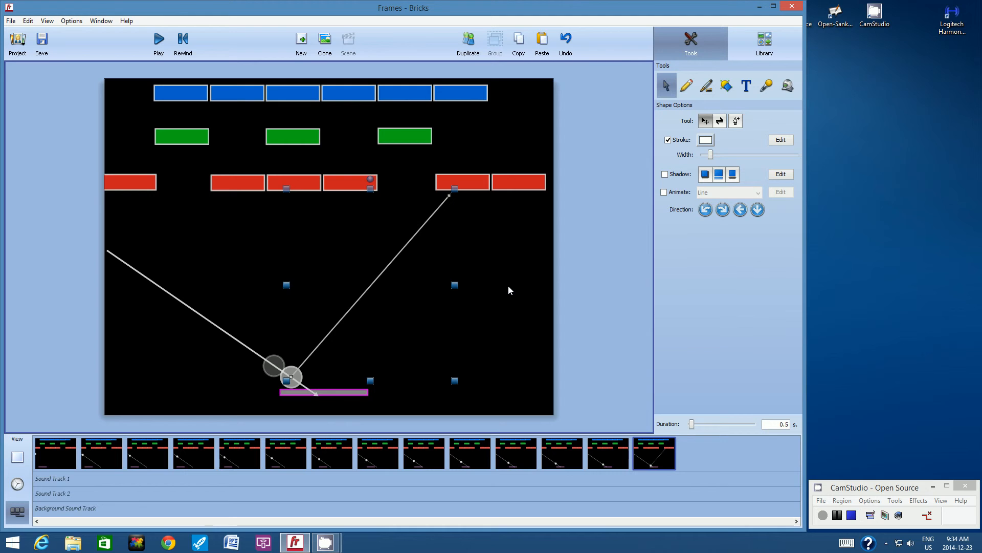
pyautogui.click(508, 257)
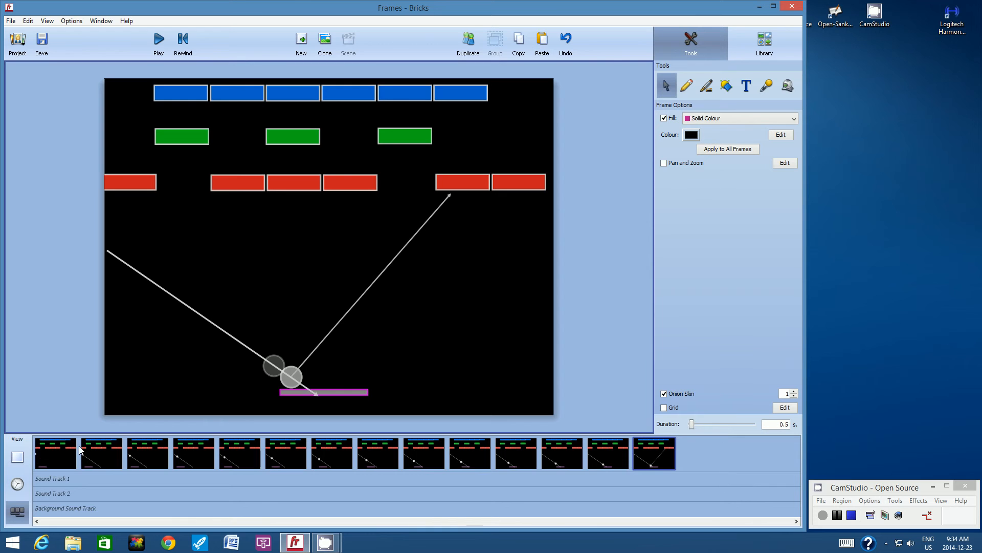
# - Delete the first diagonal guide arrow from frames two, three and four
pyautogui.click(98, 443)
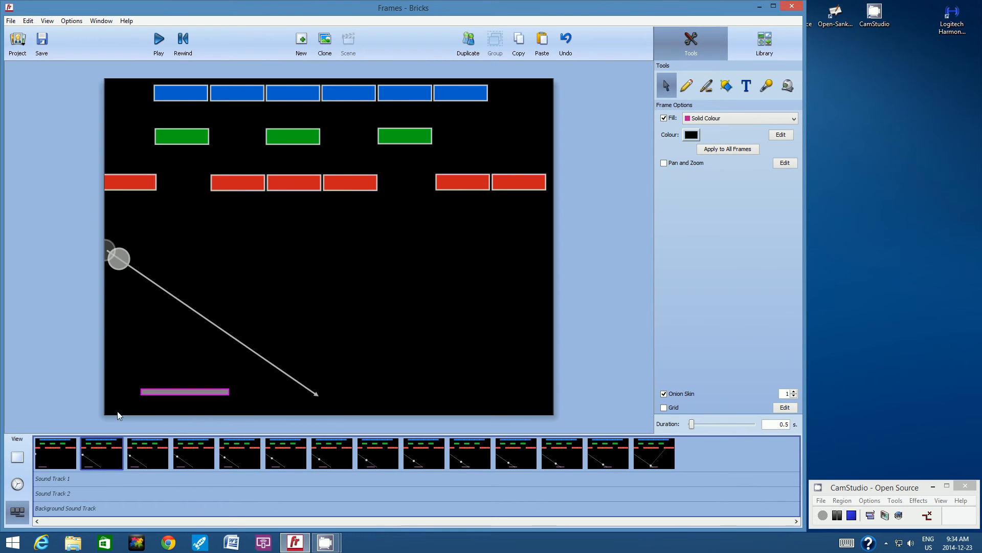
pyautogui.click(177, 303)
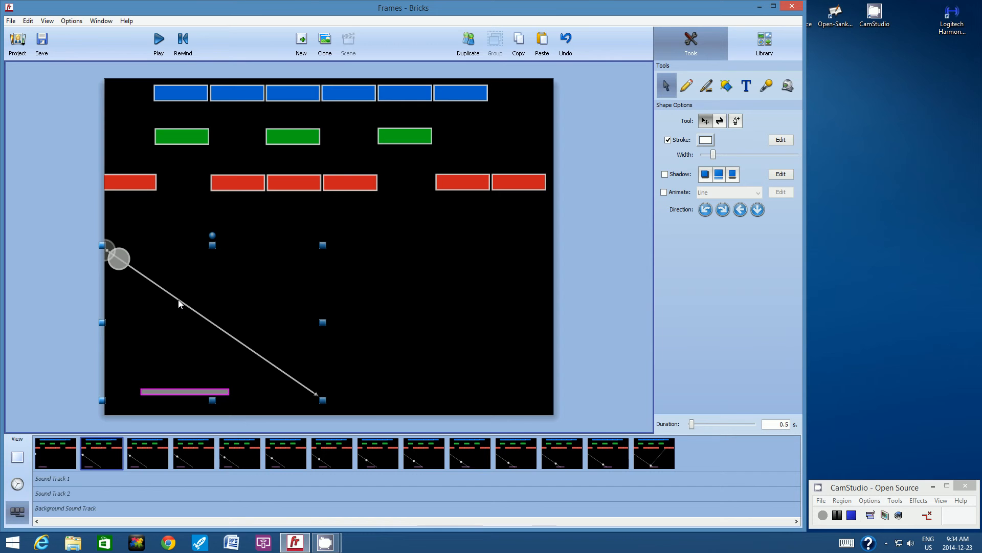
pyautogui.press('Delete')
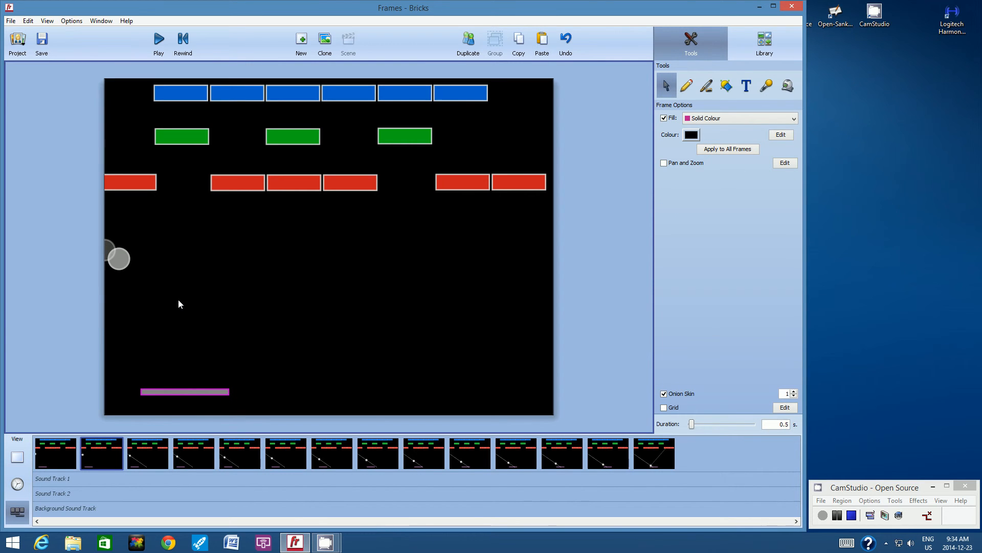
pyautogui.click(153, 447)
pyautogui.click(199, 317)
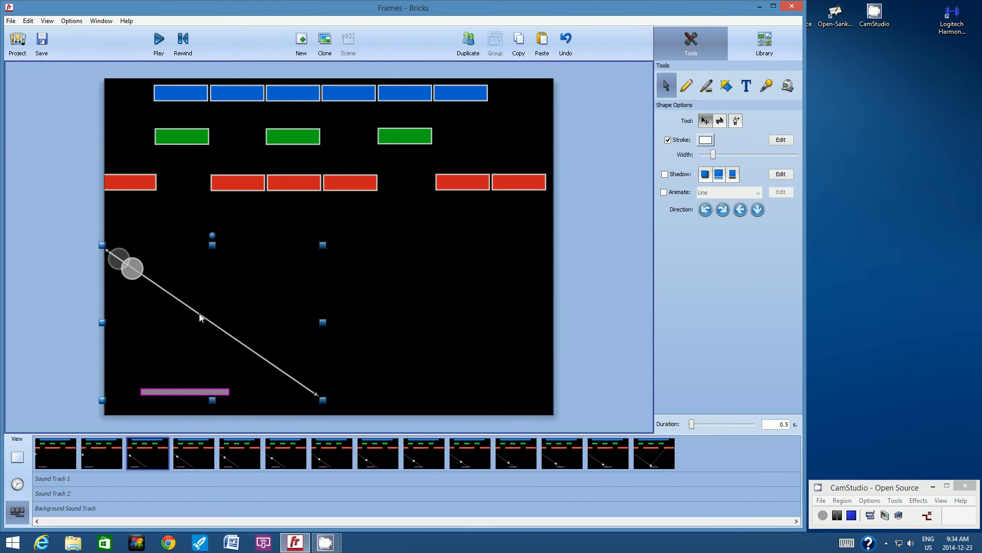
pyautogui.press('Delete')
pyautogui.click(192, 451)
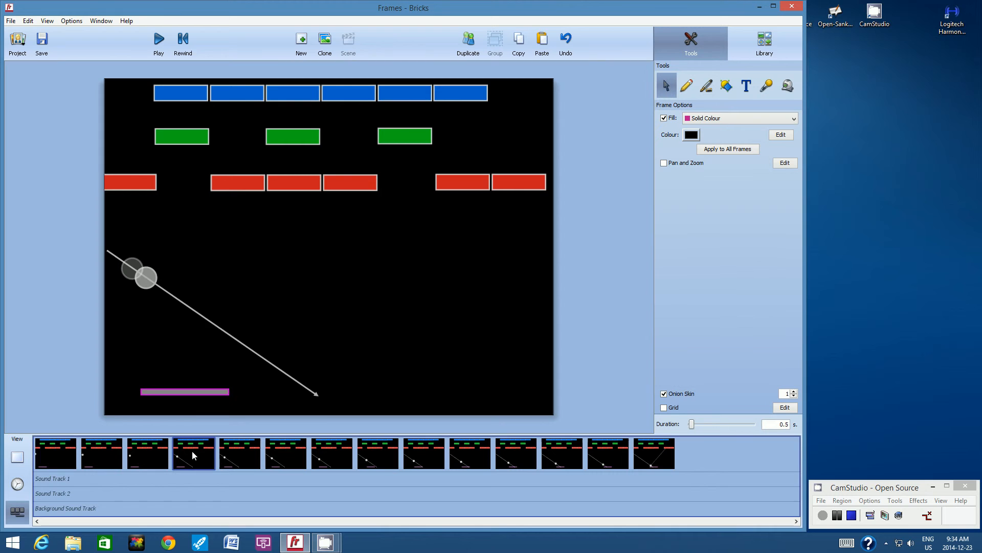
pyautogui.click(211, 324)
pyautogui.press('Delete')
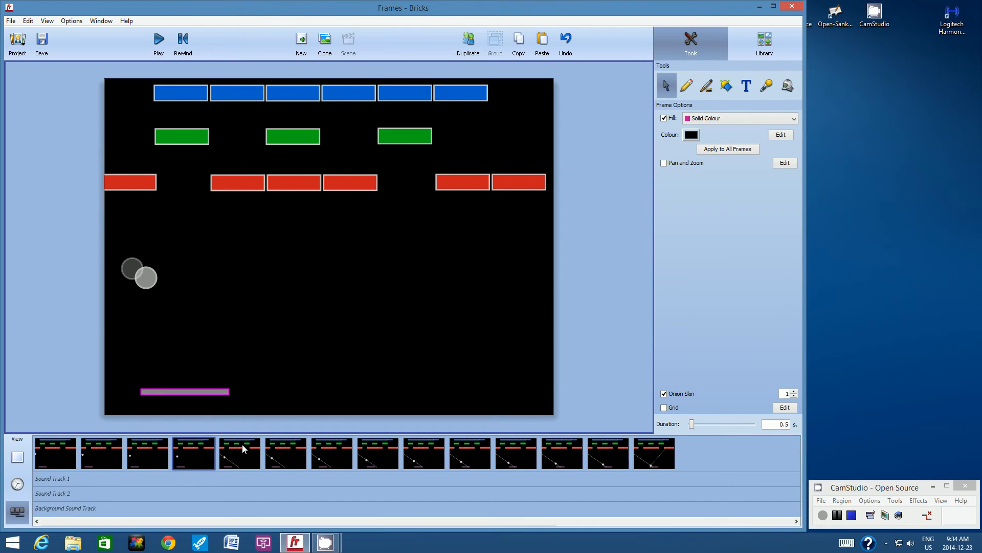
# - Delete the diagonal guide arrow from frames five, six and seven
pyautogui.click(245, 445)
pyautogui.click(237, 340)
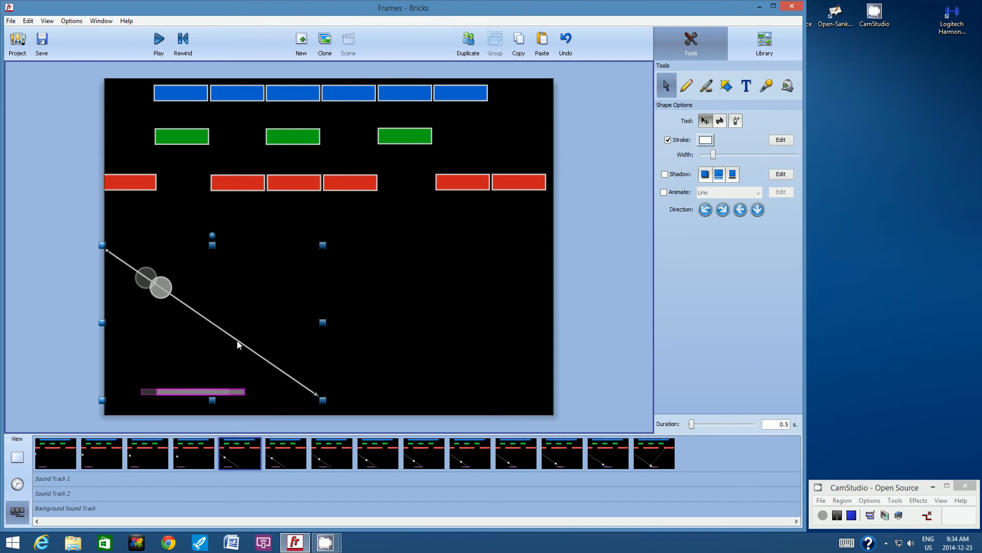
pyautogui.press('Delete')
pyautogui.click(288, 450)
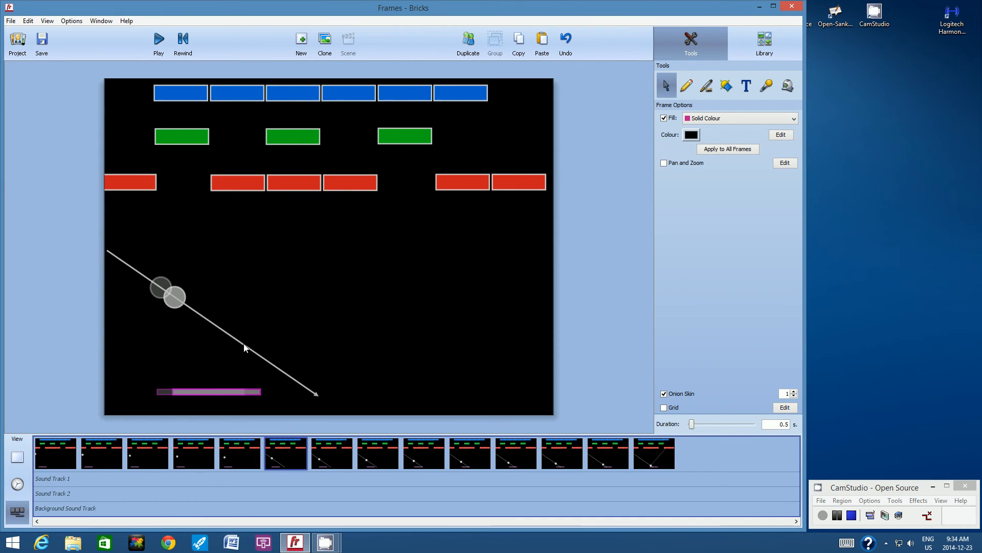
pyautogui.click(244, 347)
pyautogui.press('Delete')
pyautogui.click(333, 450)
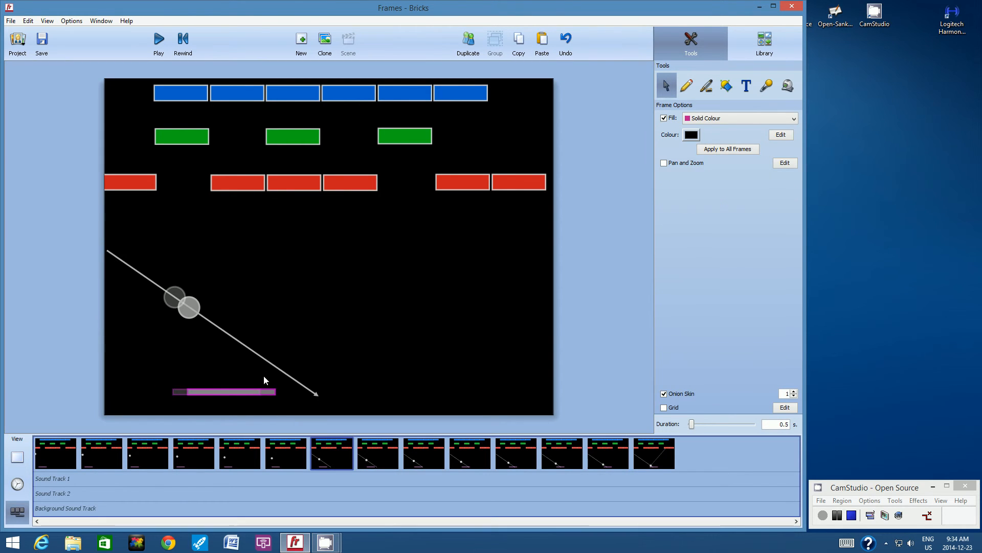
pyautogui.click(250, 349)
pyautogui.press('Delete')
# - Delete the first diagonal guide arrow from frames eight, nine and ten
pyautogui.click(381, 448)
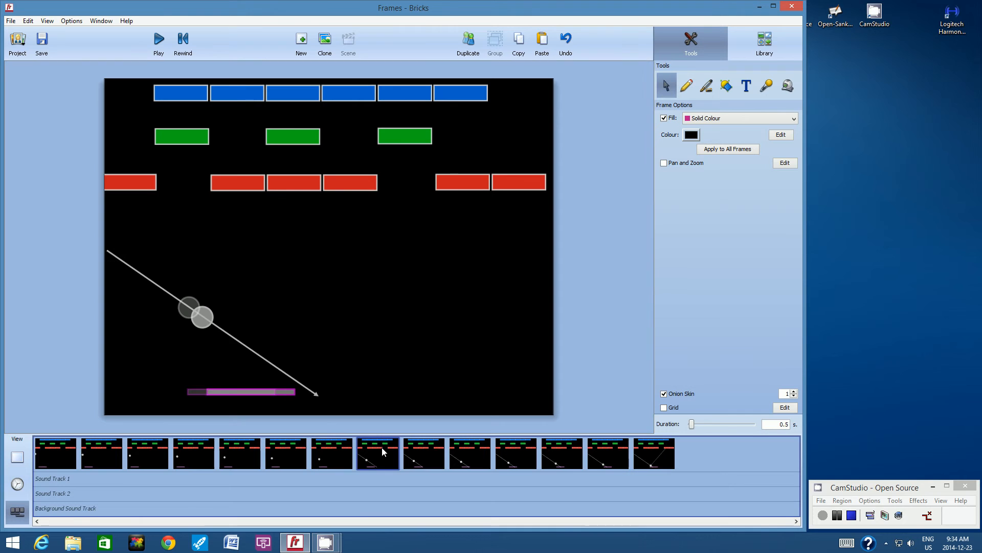
pyautogui.click(252, 351)
pyautogui.press('Delete')
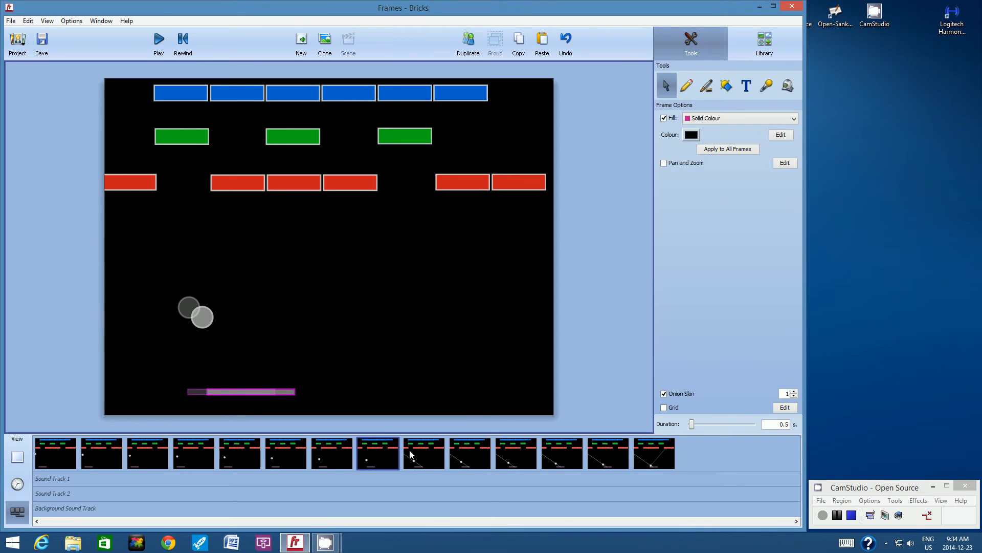
pyautogui.click(414, 454)
pyautogui.click(253, 349)
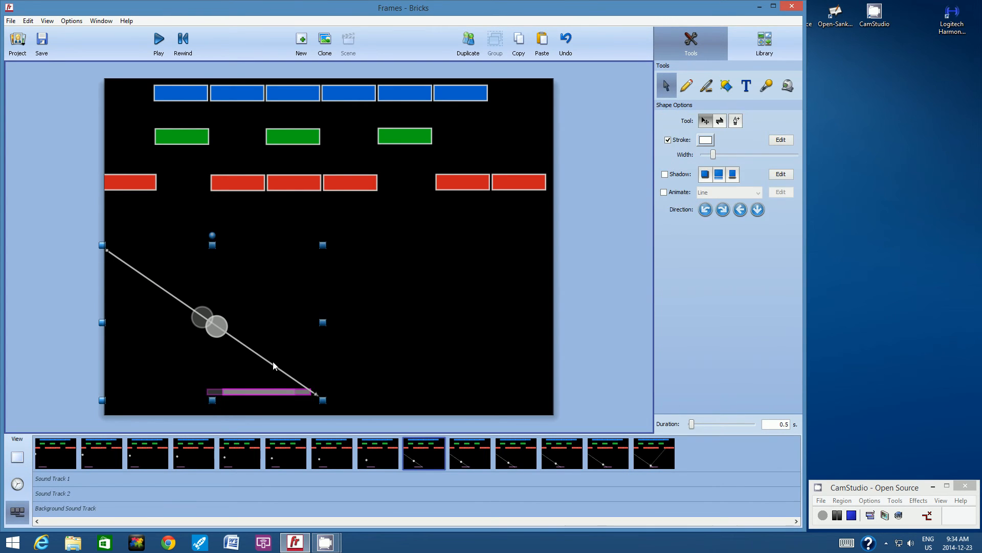
pyautogui.press('Delete')
pyautogui.click(454, 450)
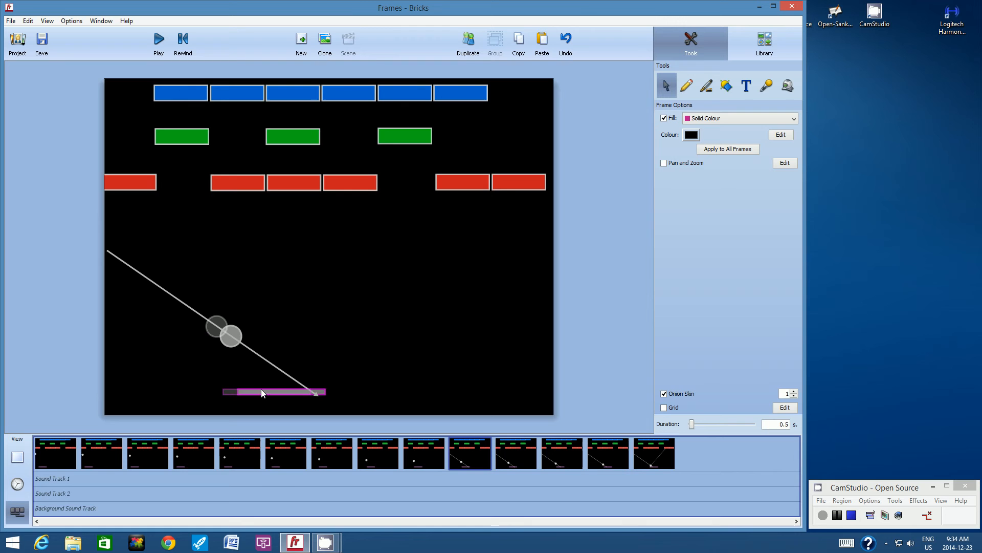
pyautogui.click(187, 311)
pyautogui.press('Delete')
# - Delete the first diagonal guide arrow from frames eleven and twelve
pyautogui.click(511, 445)
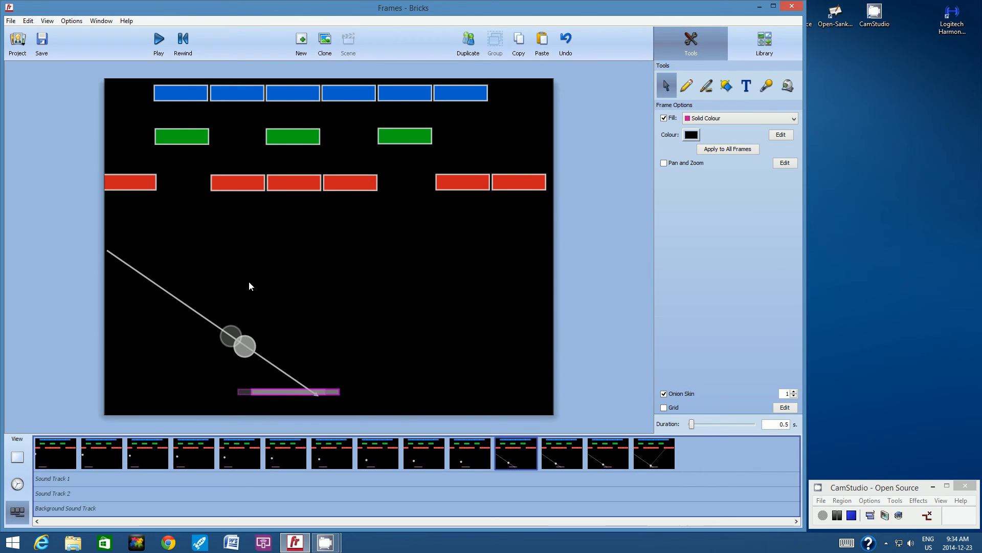
pyautogui.click(177, 301)
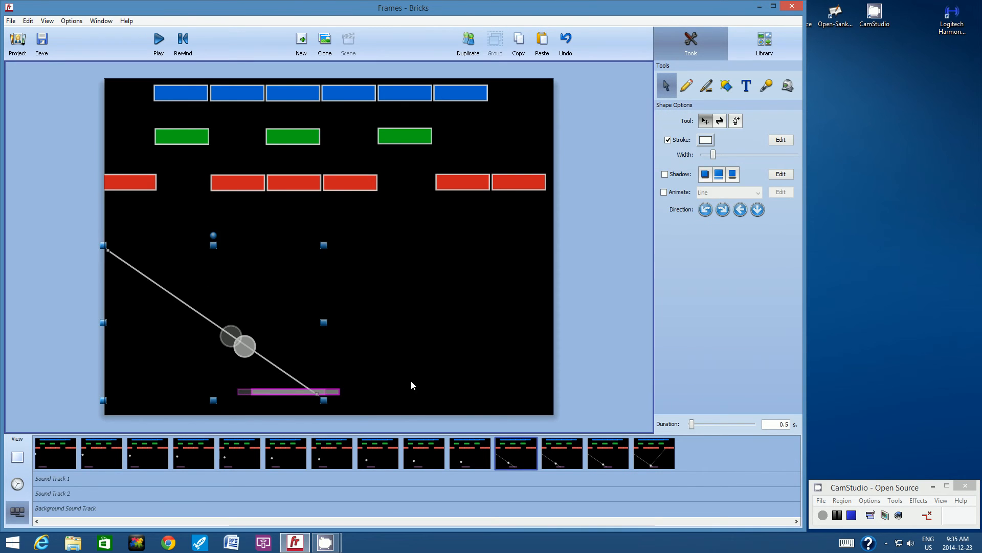
pyautogui.press('Delete')
pyautogui.click(559, 450)
pyautogui.click(170, 296)
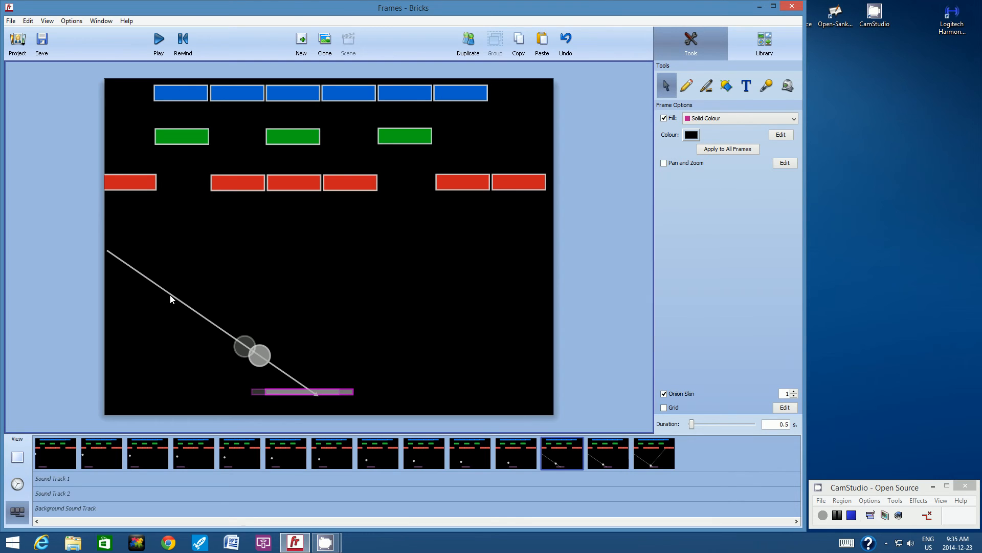
pyautogui.press('Delete')
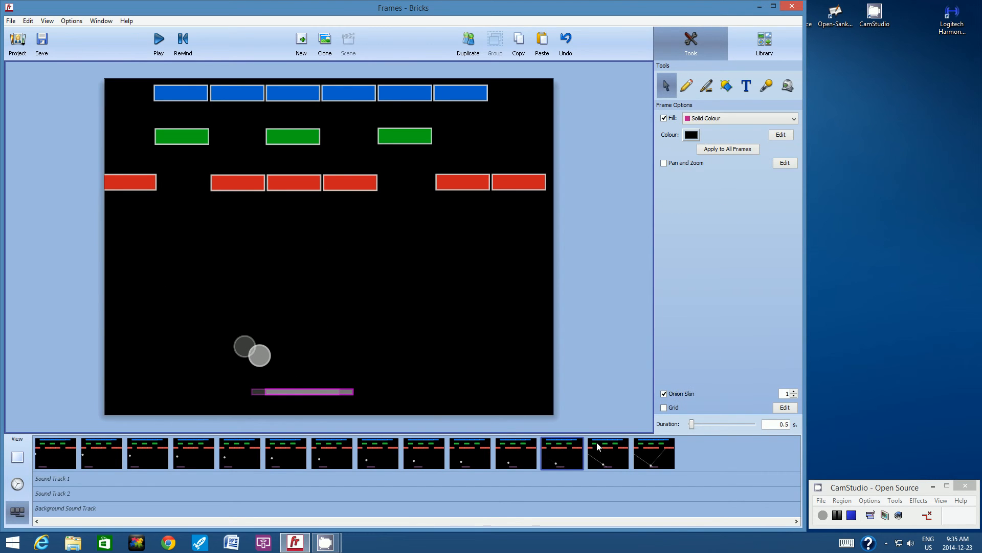
# - Delete the descending diagonal guide arrow from frames thirteen and fourteen, keeping the bounce arrow in frame fourteen
pyautogui.click(598, 442)
pyautogui.click(193, 311)
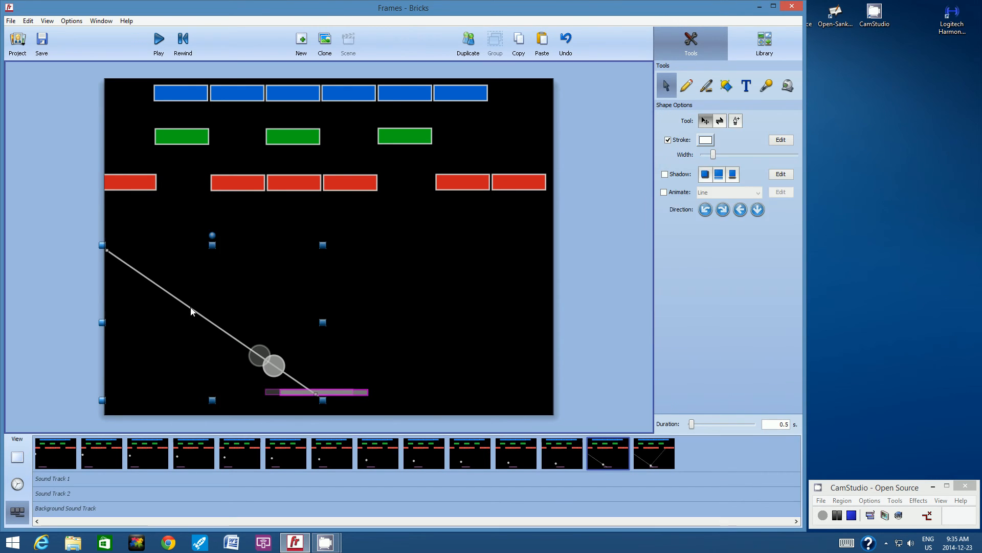
pyautogui.press('Delete')
pyautogui.click(656, 449)
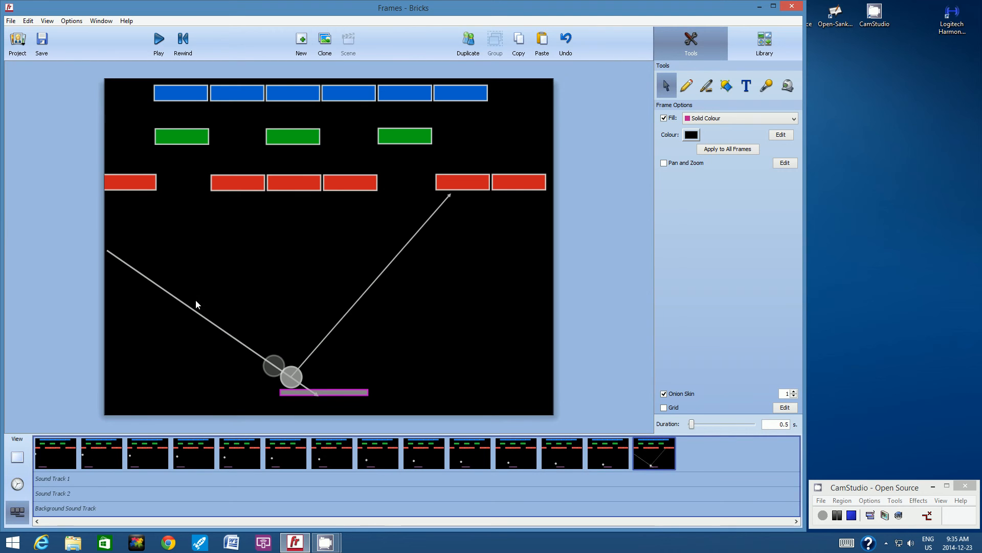
pyautogui.click(182, 304)
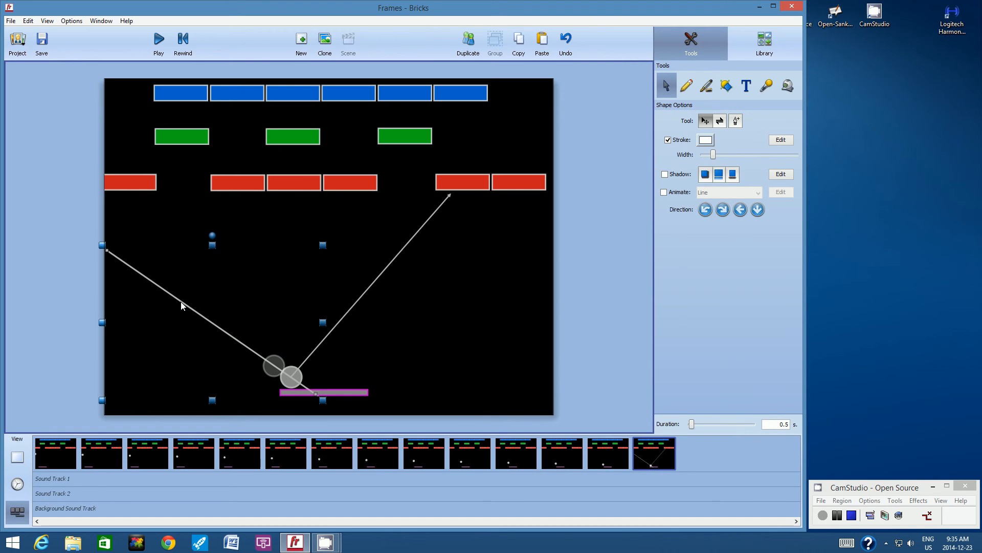
pyautogui.press('Delete')
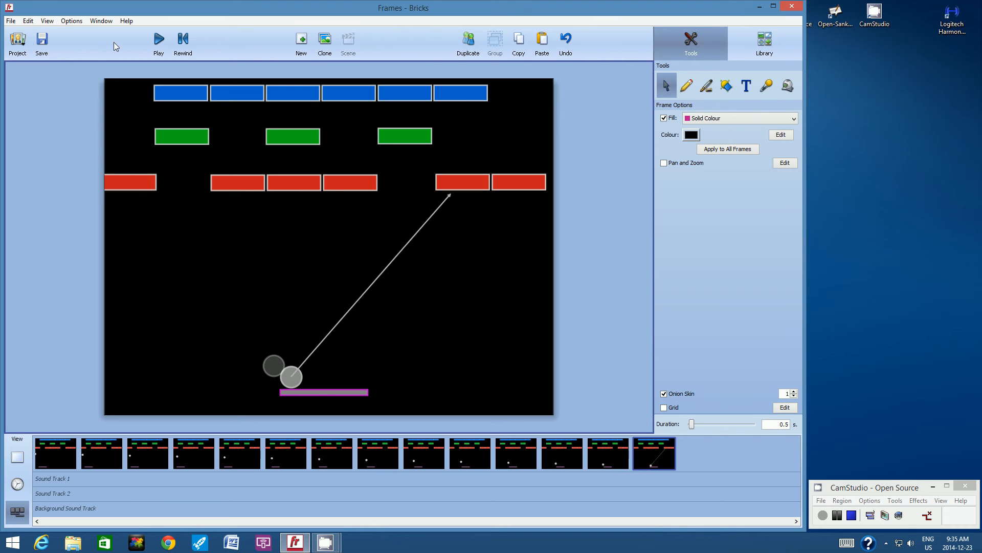
# - Turn off onion skin, then save the animation and play it from the first frame
pyautogui.click(48, 21)
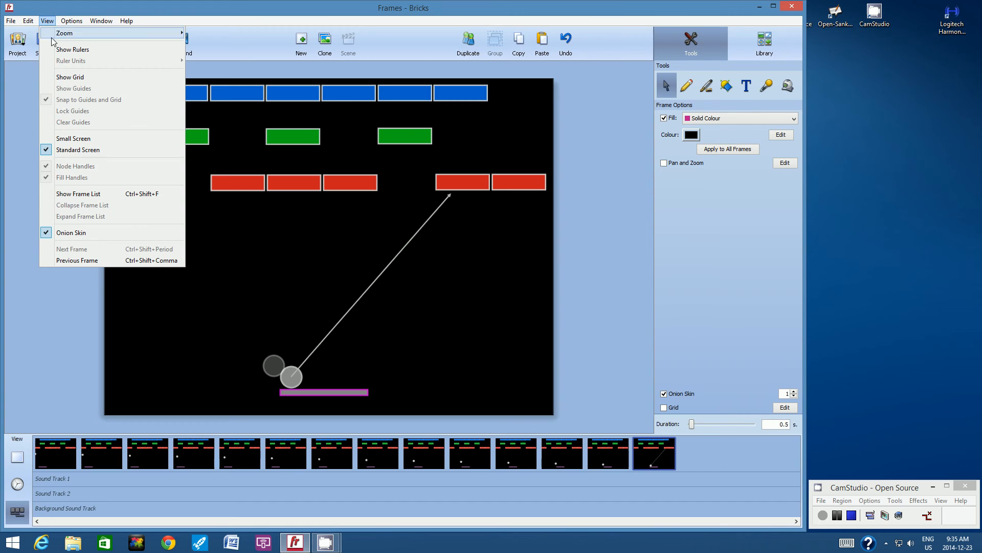
pyautogui.click(75, 233)
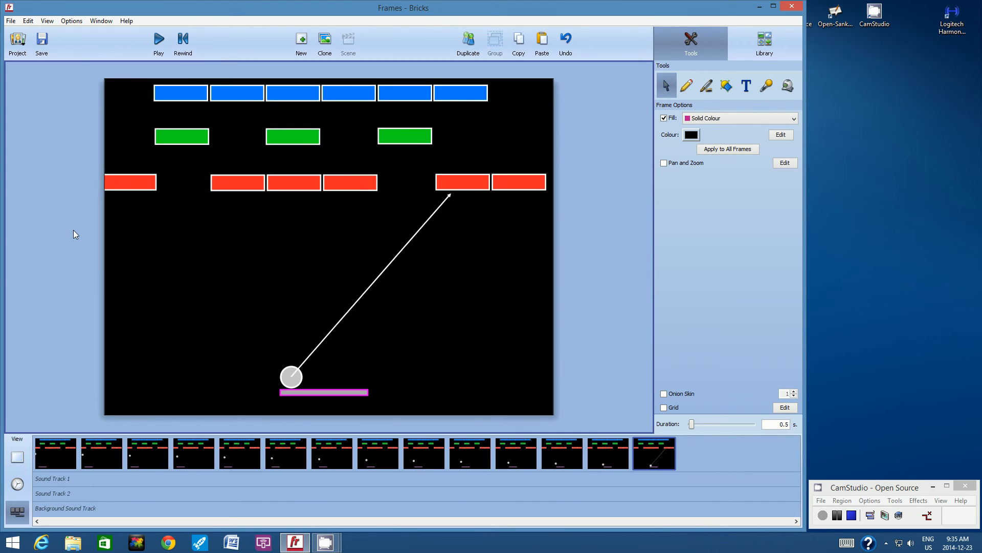
pyautogui.click(42, 454)
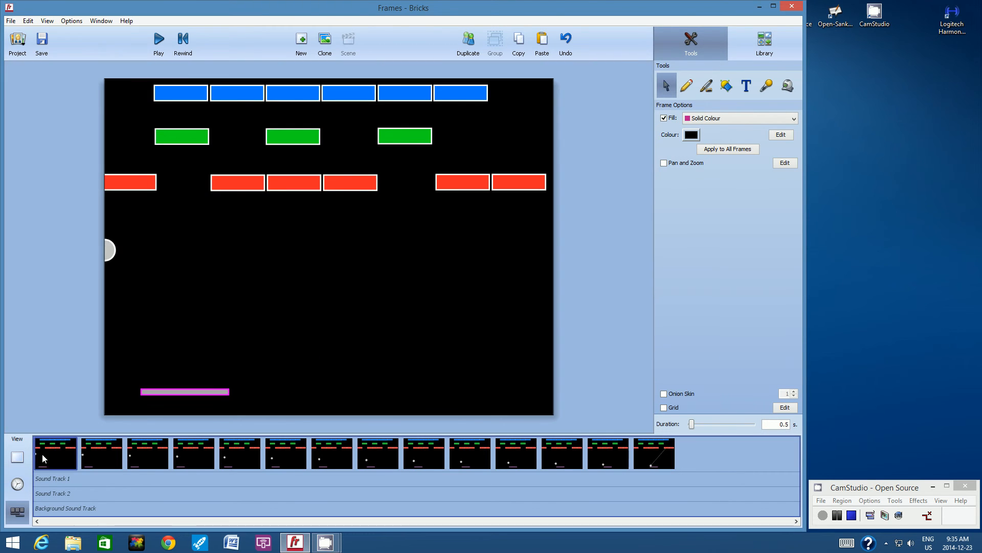
pyautogui.click(43, 43)
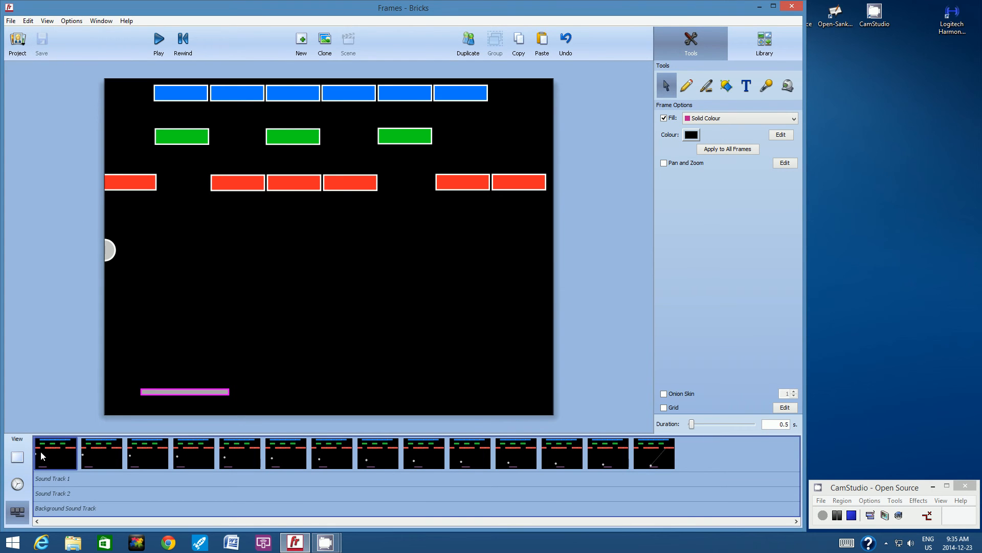
pyautogui.click(159, 41)
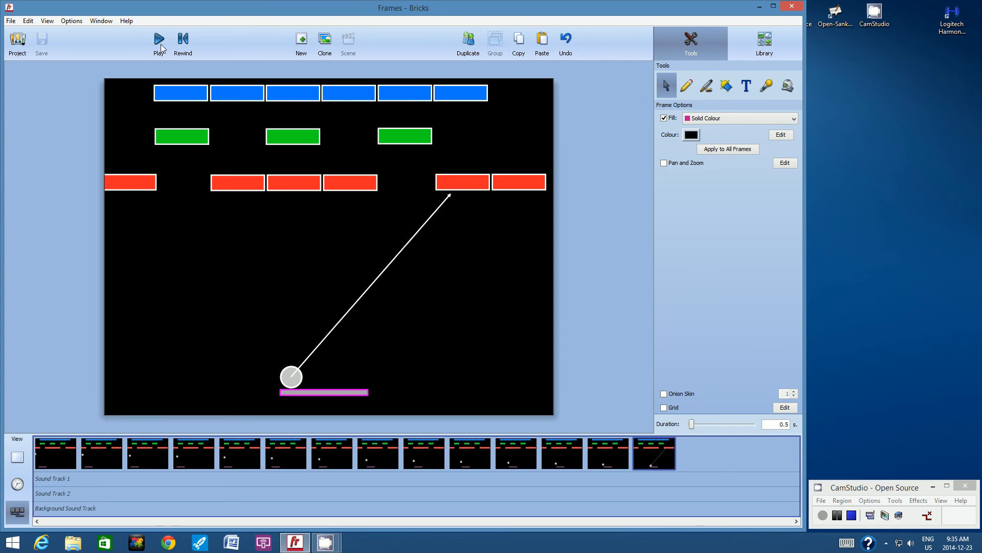
# - Turn onion skin on, duplicate frame fourteen and move the ball slightly up the bounce arrow in the new frame
pyautogui.click(47, 20)
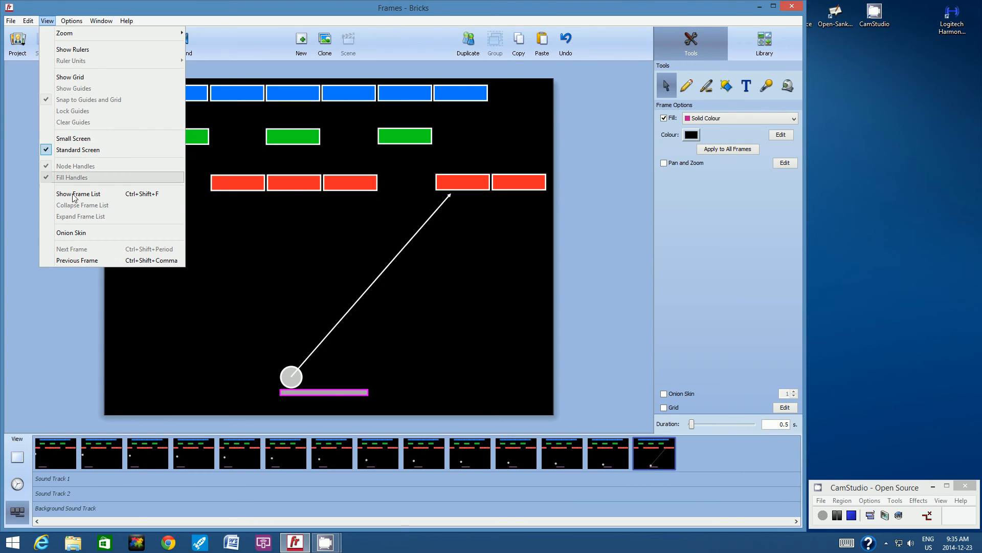
pyautogui.click(73, 233)
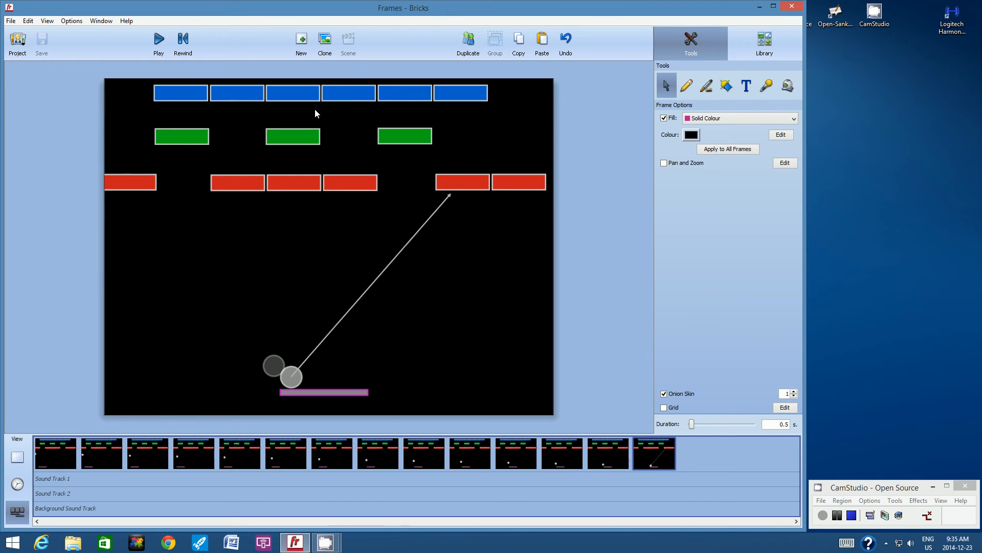
pyautogui.click(465, 45)
pyautogui.moveTo(294, 379); pyautogui.dragTo(305, 365)
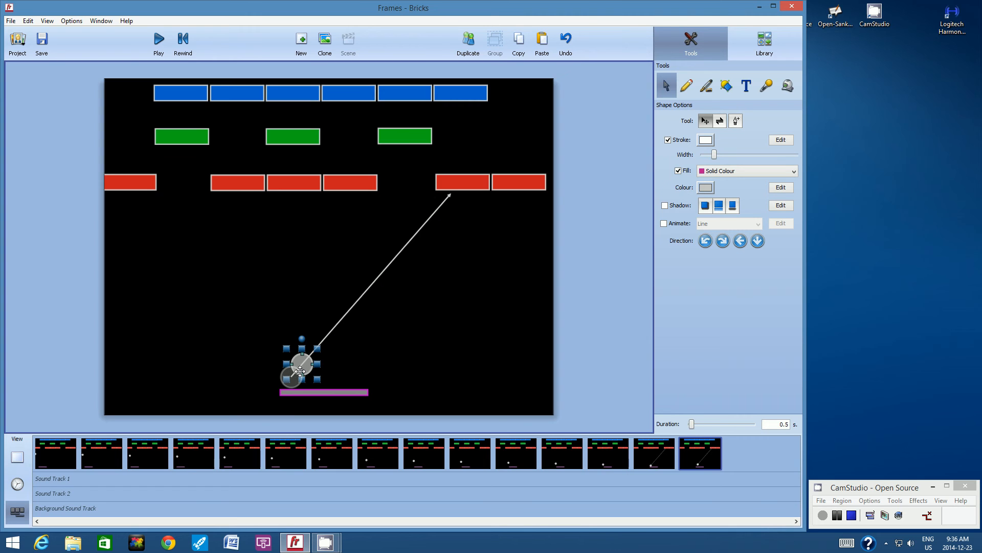
pyautogui.click(381, 308)
# - Create frames sixteen and seventeen by duplicating the last frame, moving the ball an even distance up the bounce arrow in each
pyautogui.click(469, 44)
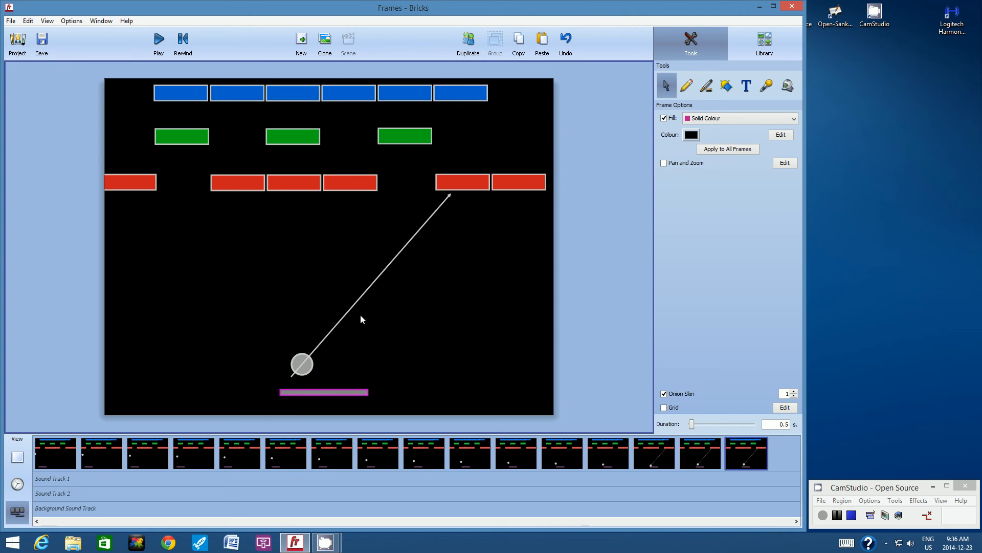
pyautogui.click(302, 363)
pyautogui.moveTo(303, 363); pyautogui.dragTo(322, 348)
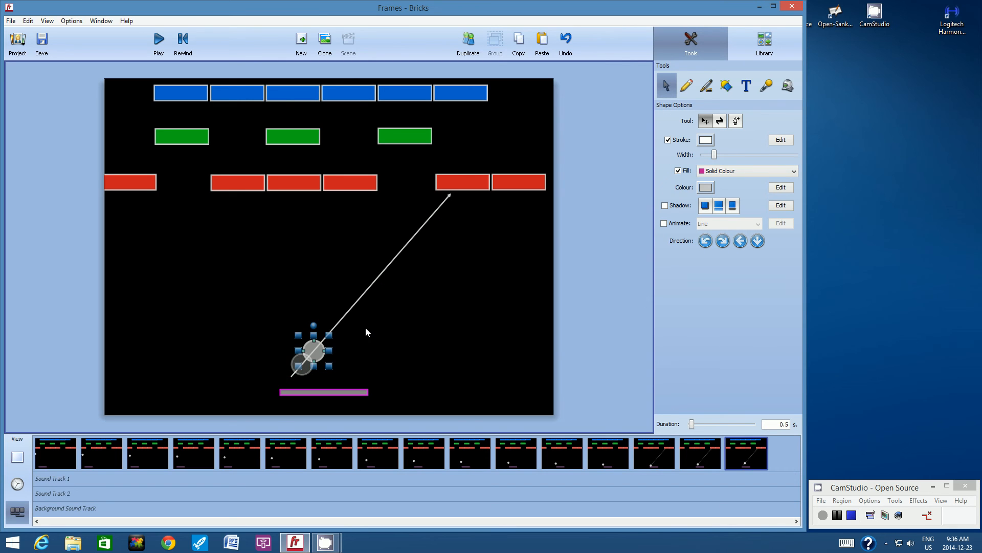
pyautogui.click(366, 328)
pyautogui.click(469, 44)
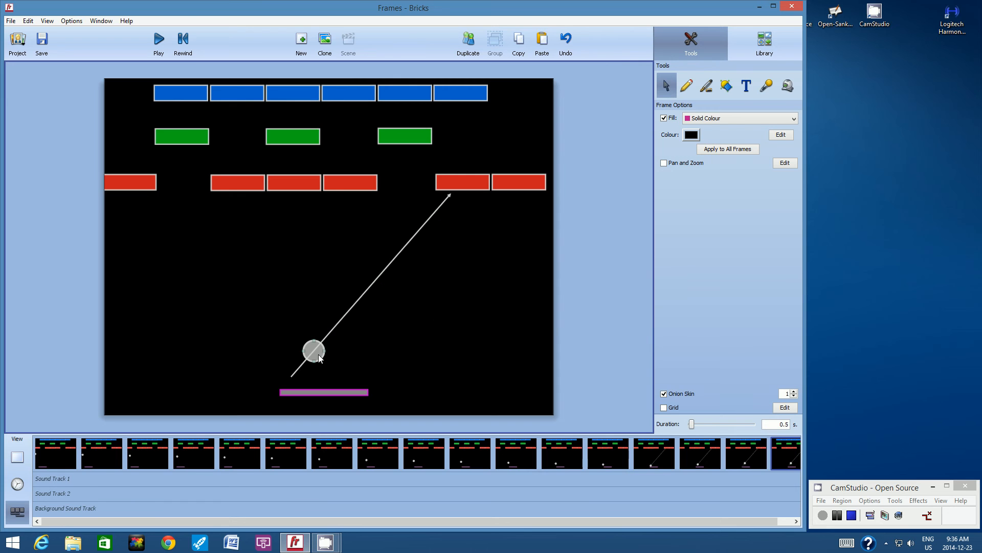
pyautogui.moveTo(319, 357); pyautogui.dragTo(329, 341)
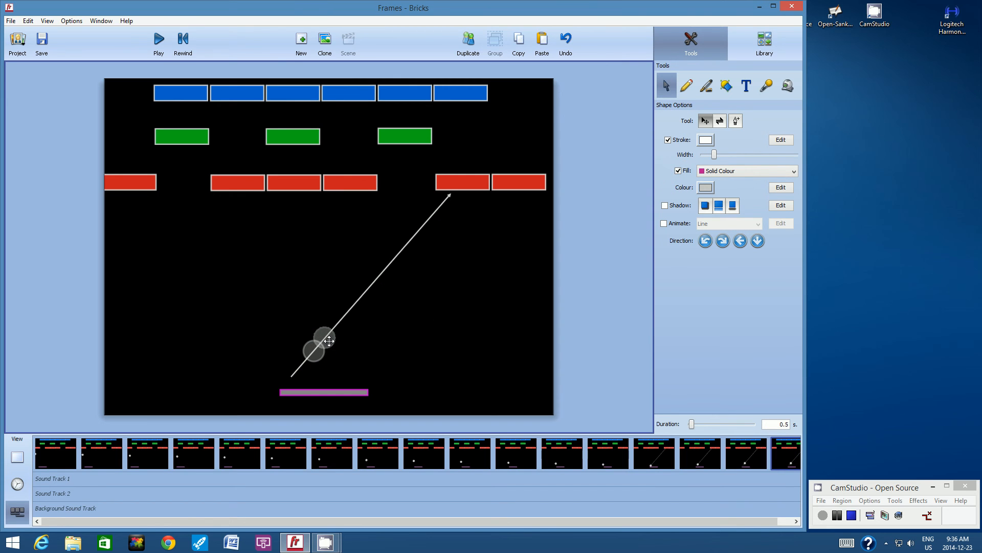
pyautogui.click(426, 303)
# - Add frames eighteen to twenty as duplicates of the preceding frame, advancing the ball evenly up the bounce arrow in each
pyautogui.click(466, 46)
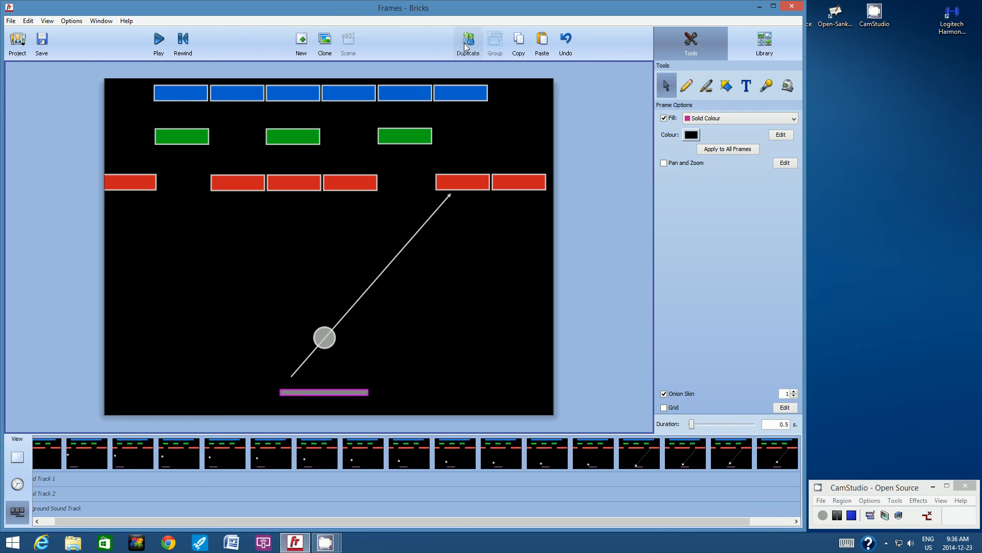
pyautogui.moveTo(333, 338); pyautogui.dragTo(411, 247)
pyautogui.click(461, 219)
pyautogui.click(469, 41)
pyautogui.click(456, 252)
pyautogui.click(469, 41)
pyautogui.click(449, 281)
# - Add frames twenty-one to twenty-three the same way, shifting the ball one even step further up the arrow each time
pyautogui.click(469, 41)
pyautogui.click(363, 304)
pyautogui.click(467, 276)
pyautogui.click(469, 40)
pyautogui.click(463, 180)
pyautogui.click(474, 50)
pyautogui.click(464, 88)
# - Duplicate three more frames, twenty-four to twenty-six, moving the ball up the arrow towards the red brick in each, and save the animation
pyautogui.click(469, 47)
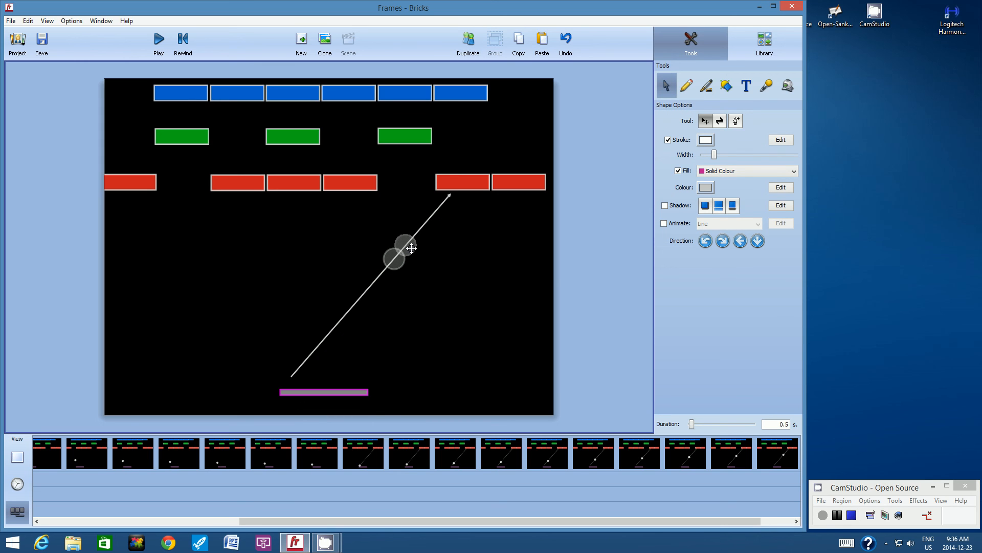
pyautogui.click(482, 237)
pyautogui.click(467, 44)
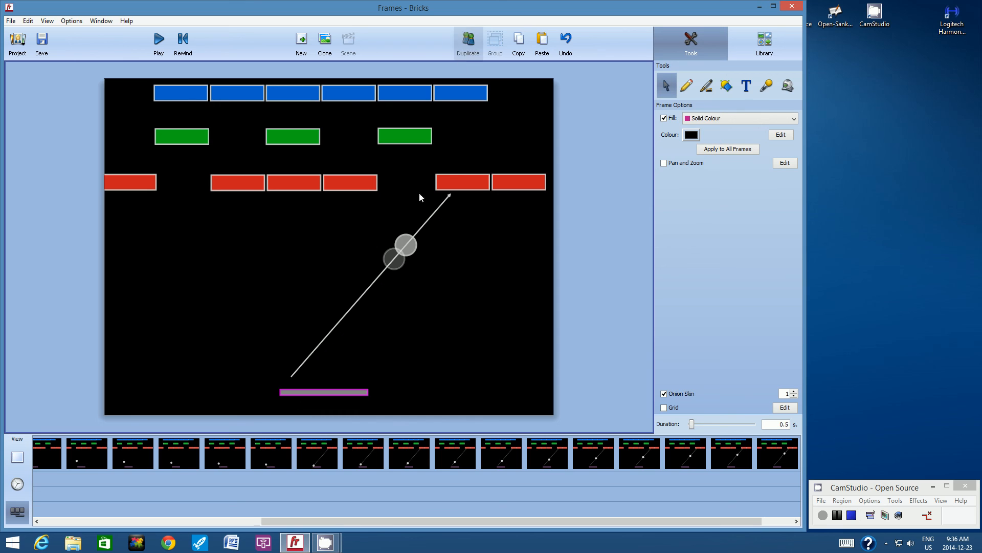
pyautogui.moveTo(408, 248); pyautogui.dragTo(435, 219)
pyautogui.click(487, 211)
pyautogui.click(468, 44)
pyautogui.click(490, 219)
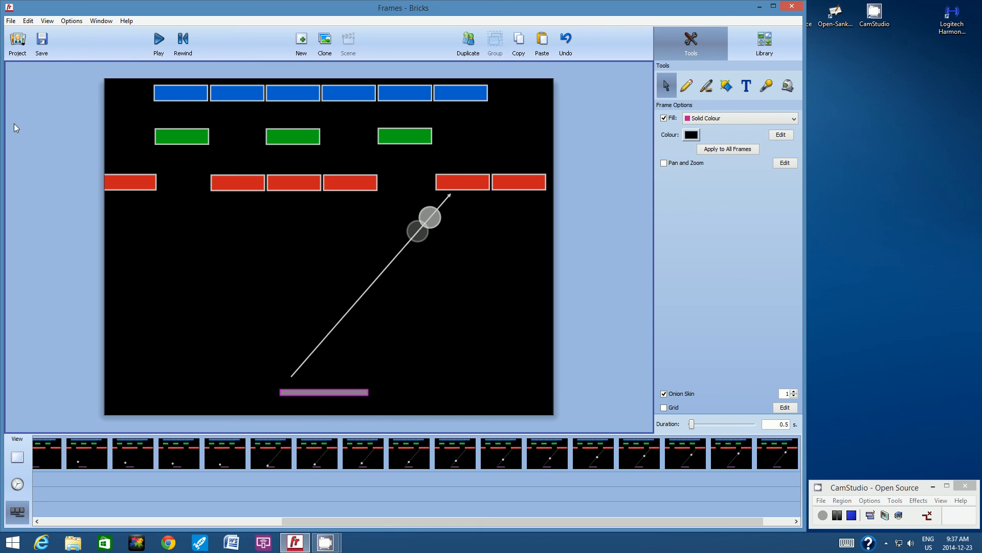
pyautogui.click(46, 45)
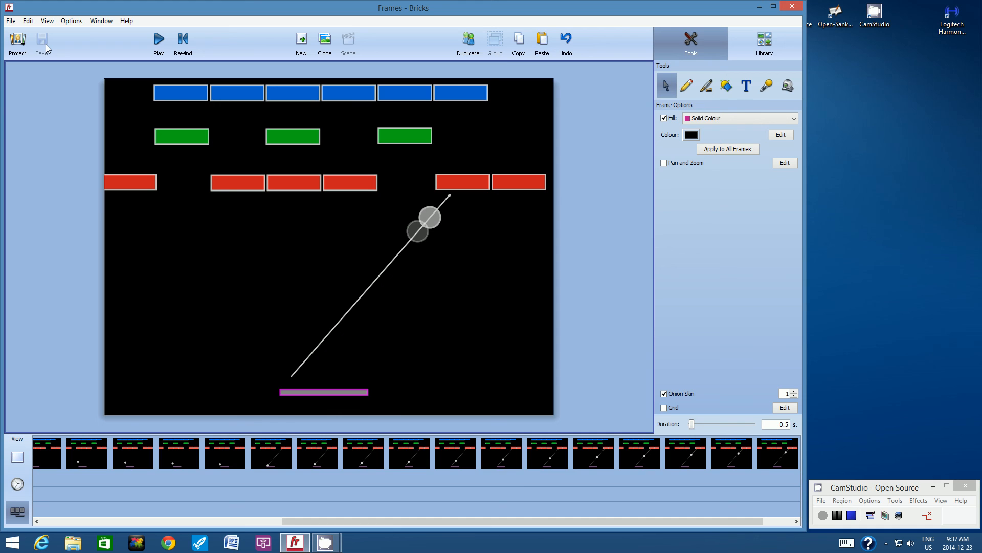